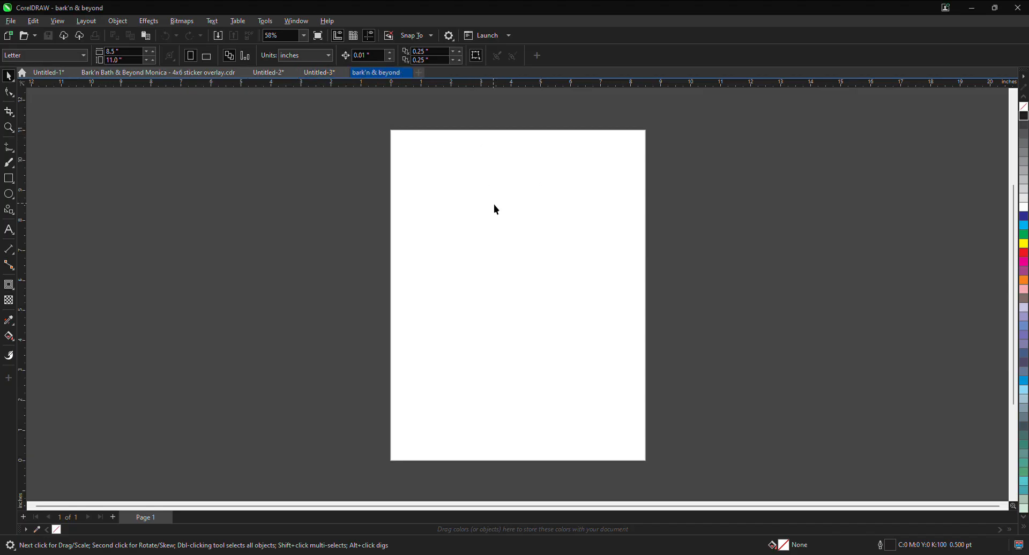
Step: Paste the business-card bitmap onto the page and reposition it at about X 4.965, Y 5.858 inches
key(ctrl+v)
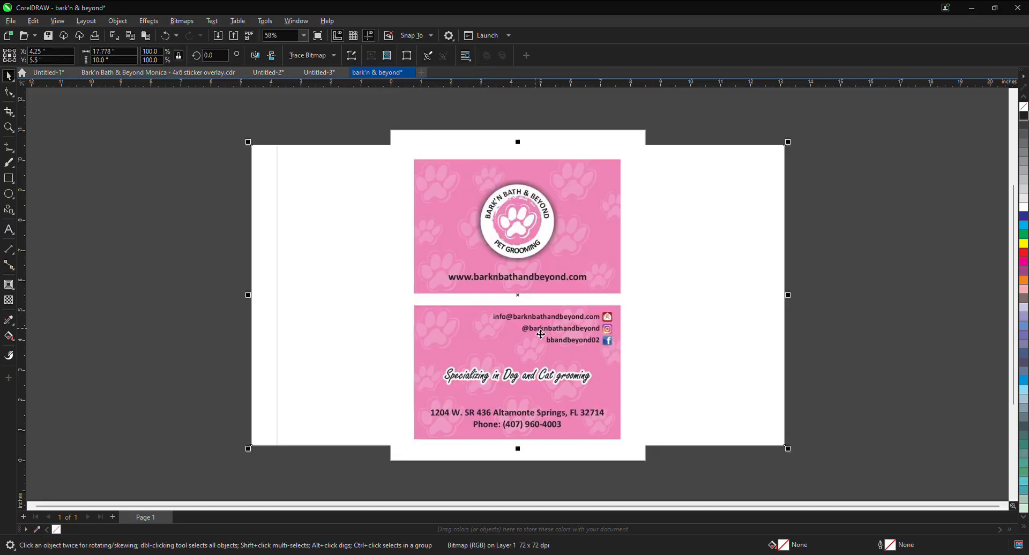
scroll(525, 209, up, 4)
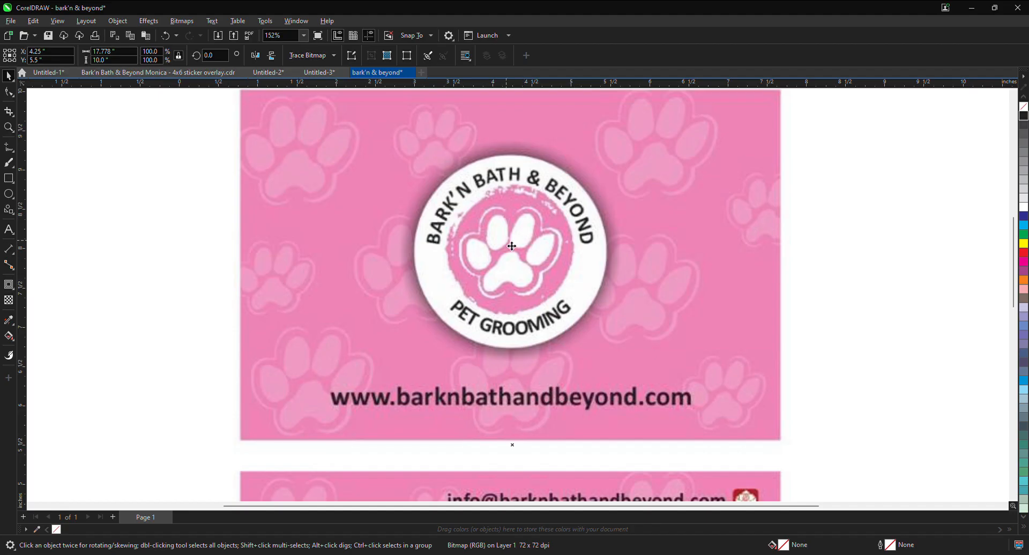
click(9, 112)
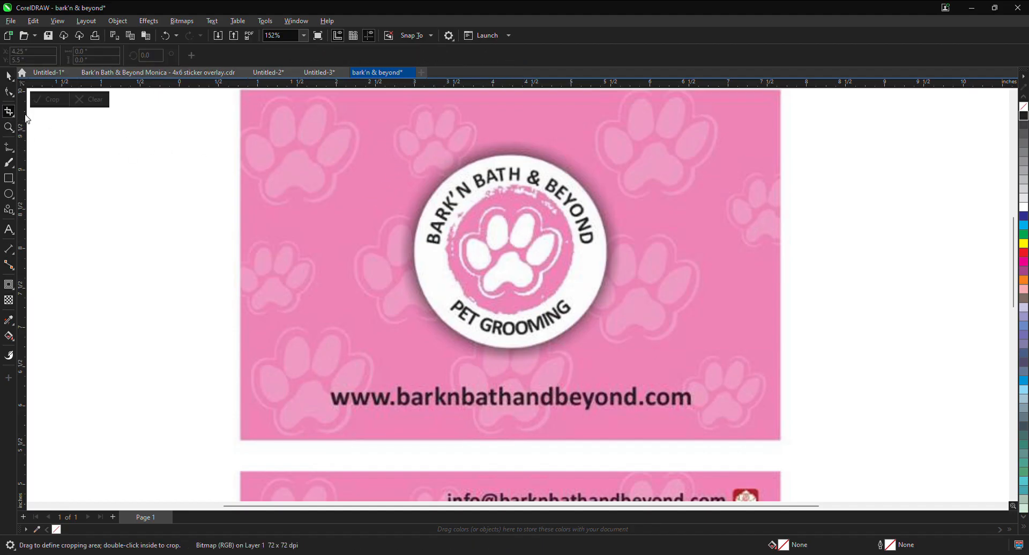
scroll(225, 252, down, 4)
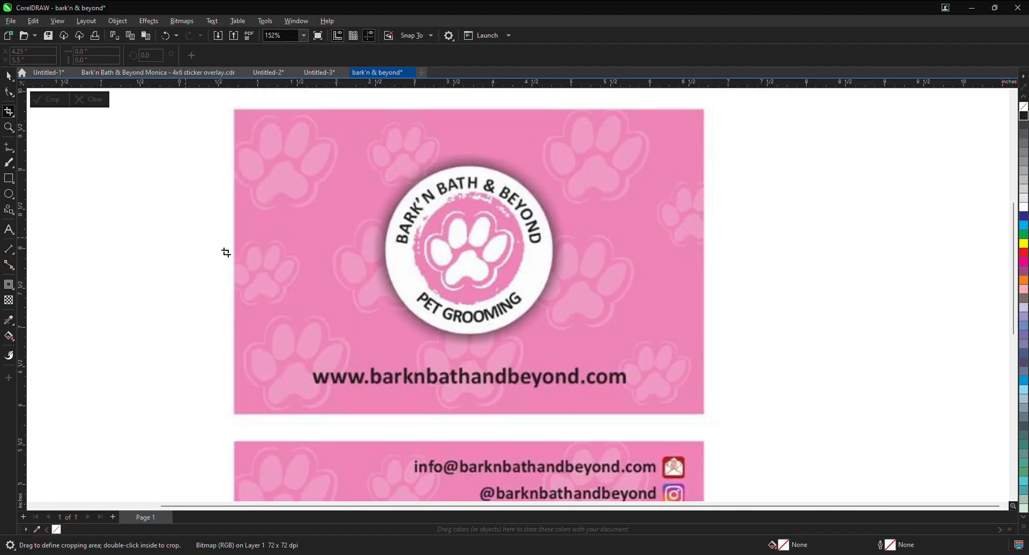
click(8, 76)
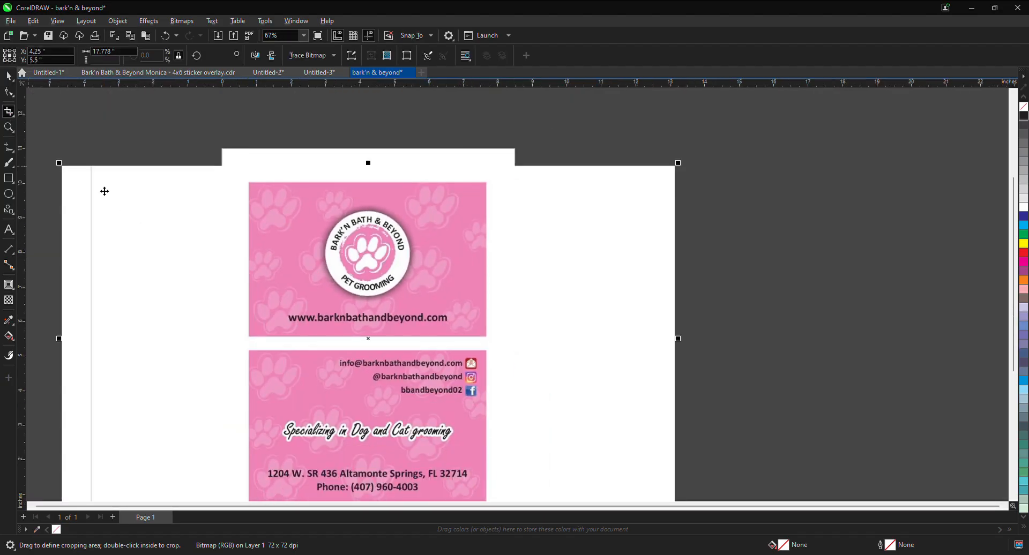
drag(332, 192, 403, 197)
drag(383, 230, 236, 202)
drag(252, 204, 291, 205)
drag(334, 213, 397, 225)
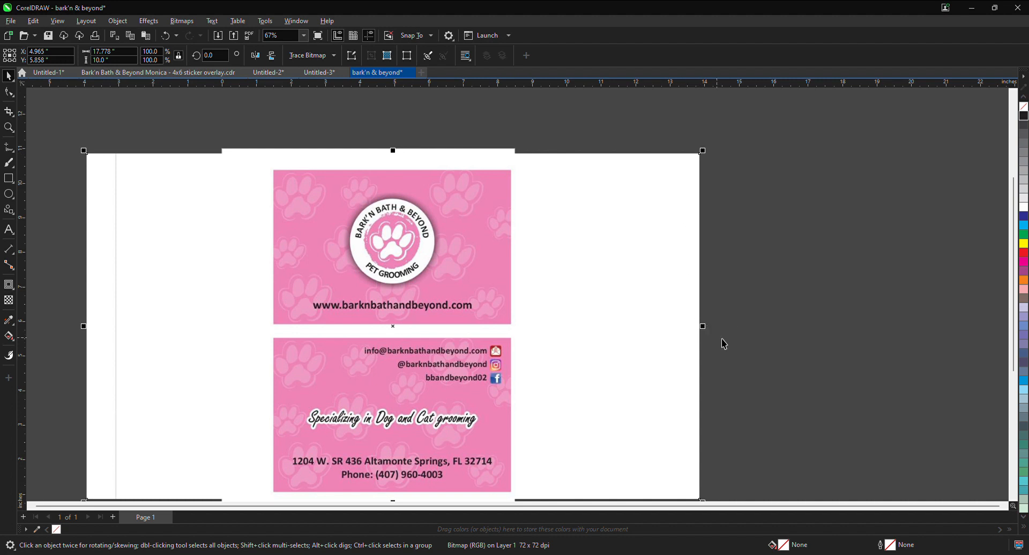
Step: Crop the bitmap to the round logo on the upper card, keeping an area about 2.96 by 2.81 inches
click(9, 111)
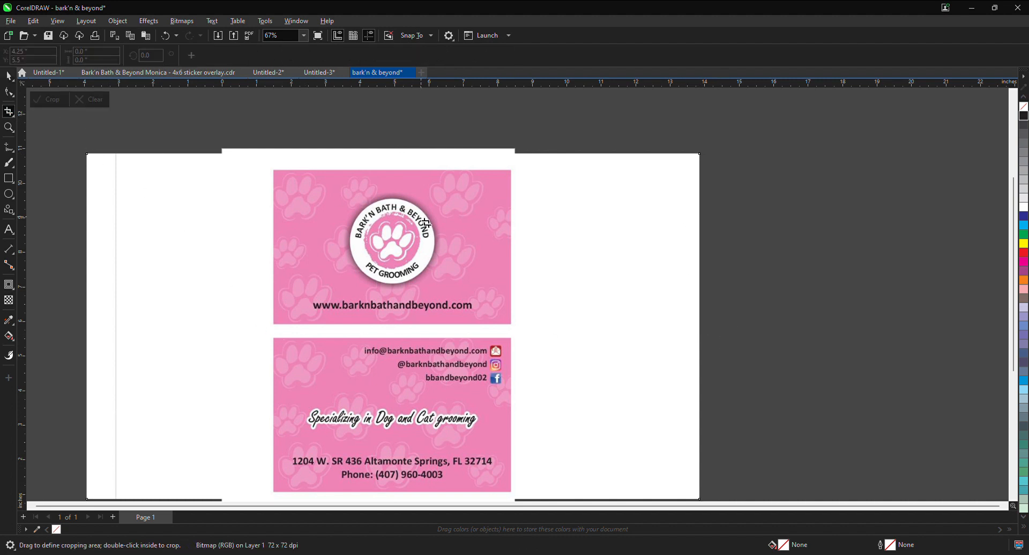
scroll(397, 246, up, 2)
drag(298, 143, 504, 338)
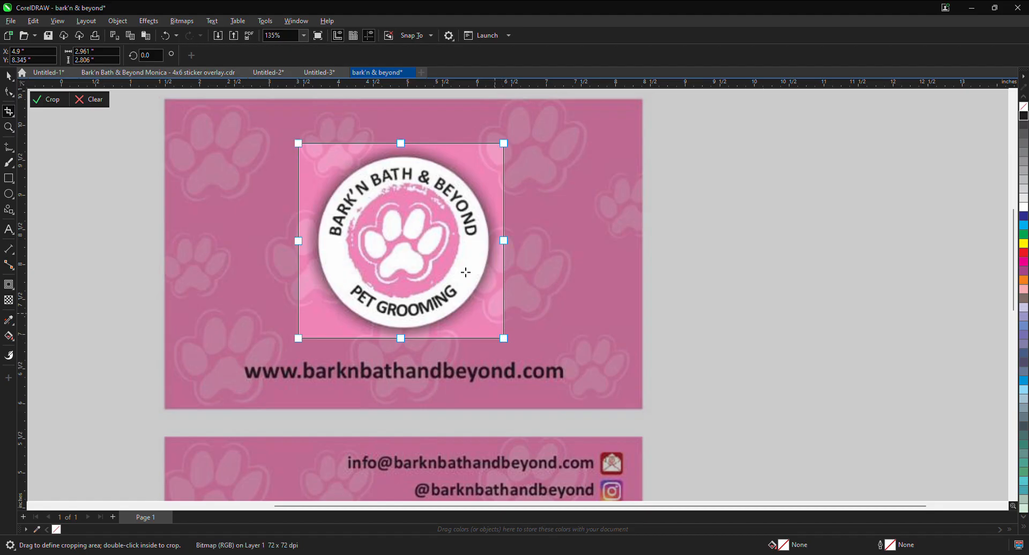
double_click(446, 252)
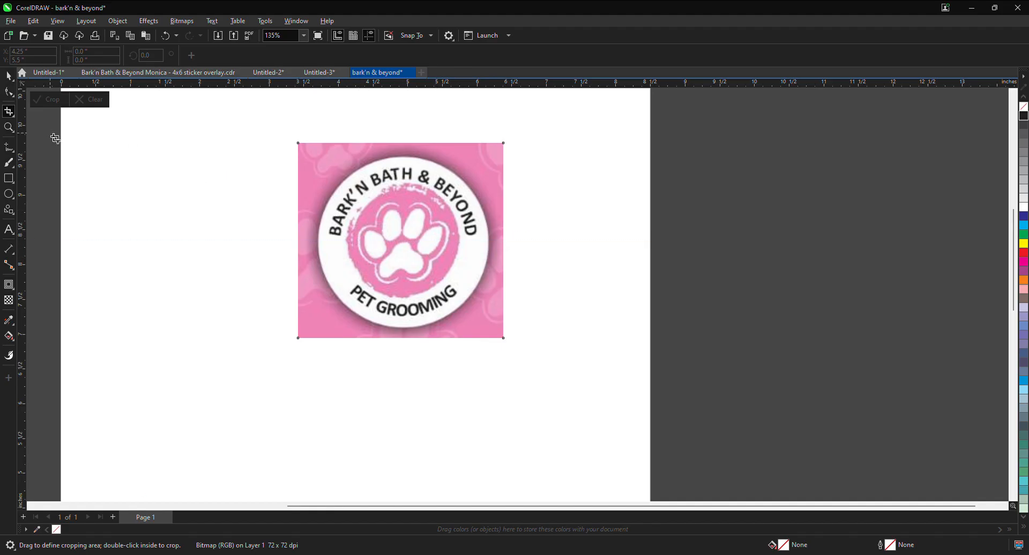
Step: Select the cropped logo bitmap and lock it in place on the page
click(7, 78)
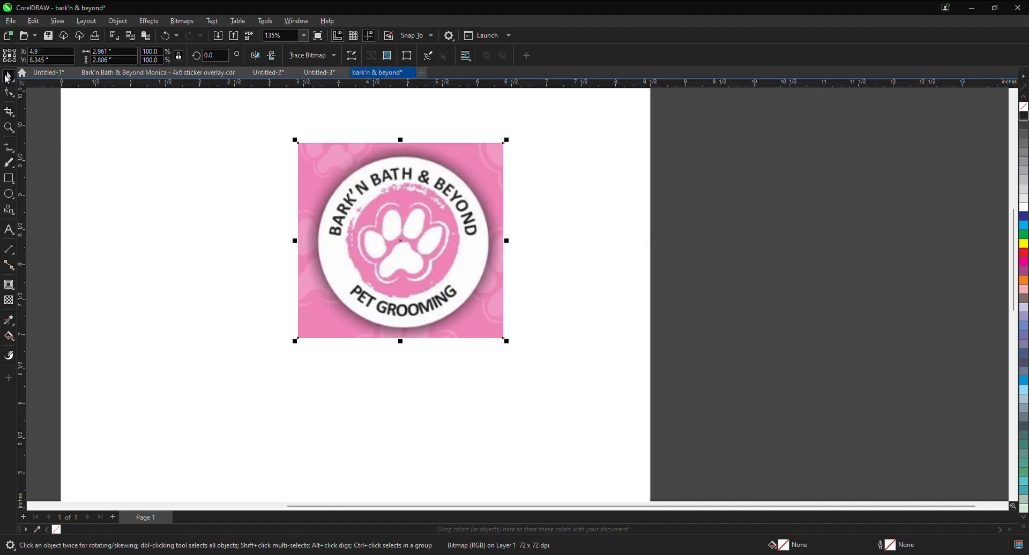
click(230, 226)
click(419, 223)
click(277, 184)
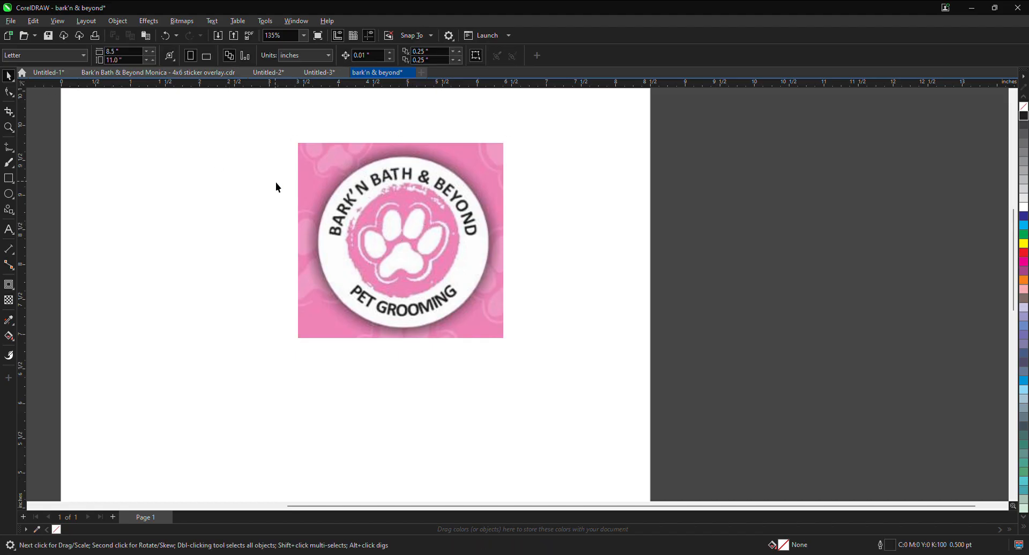
double_click(7, 76)
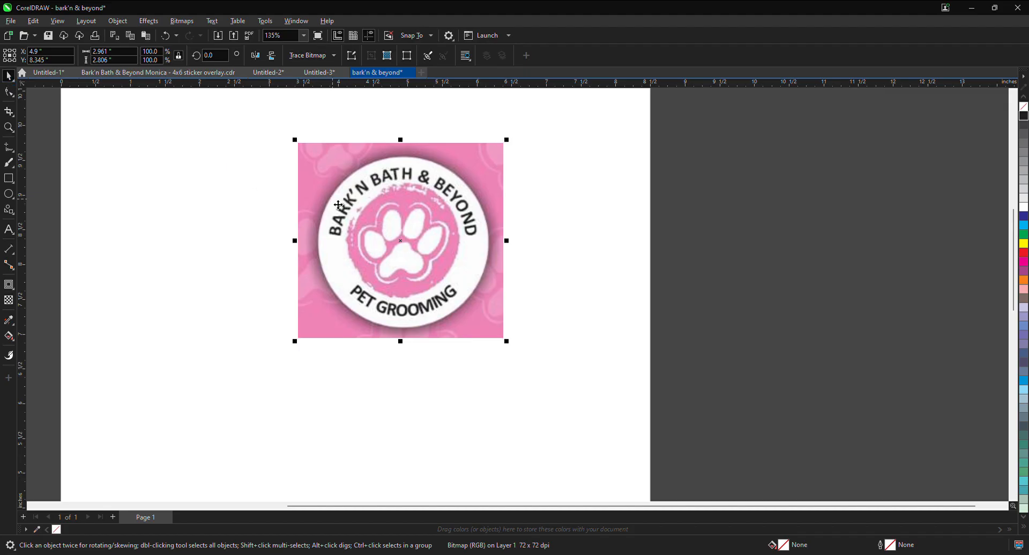
key(Escape)
click(352, 199)
click(429, 379)
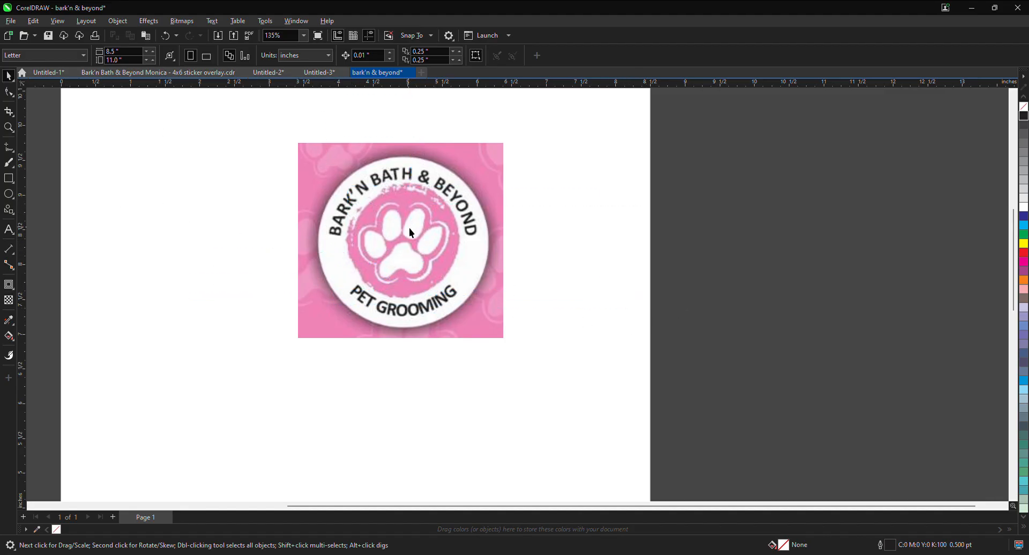
scroll(411, 233, up, 2)
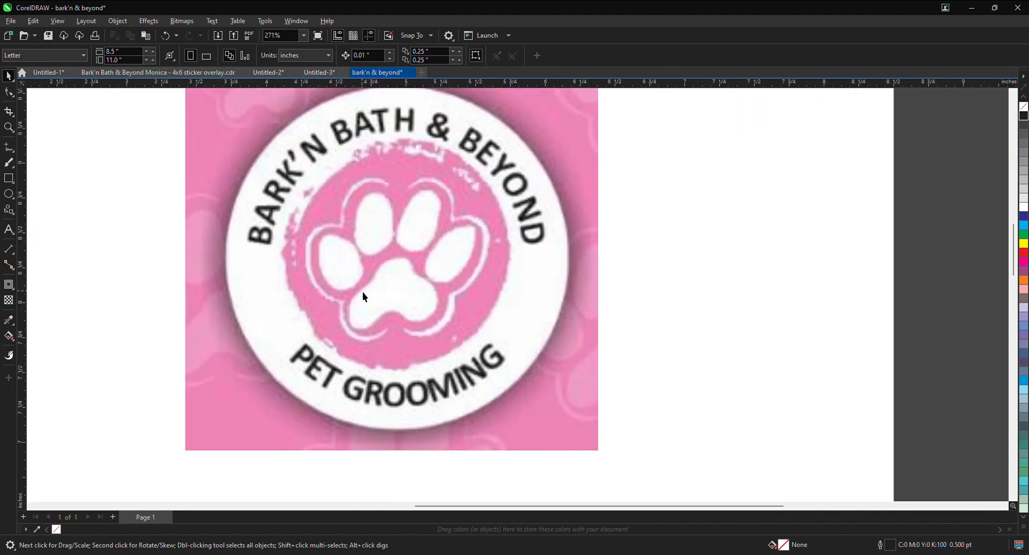
scroll(378, 275, down, 2)
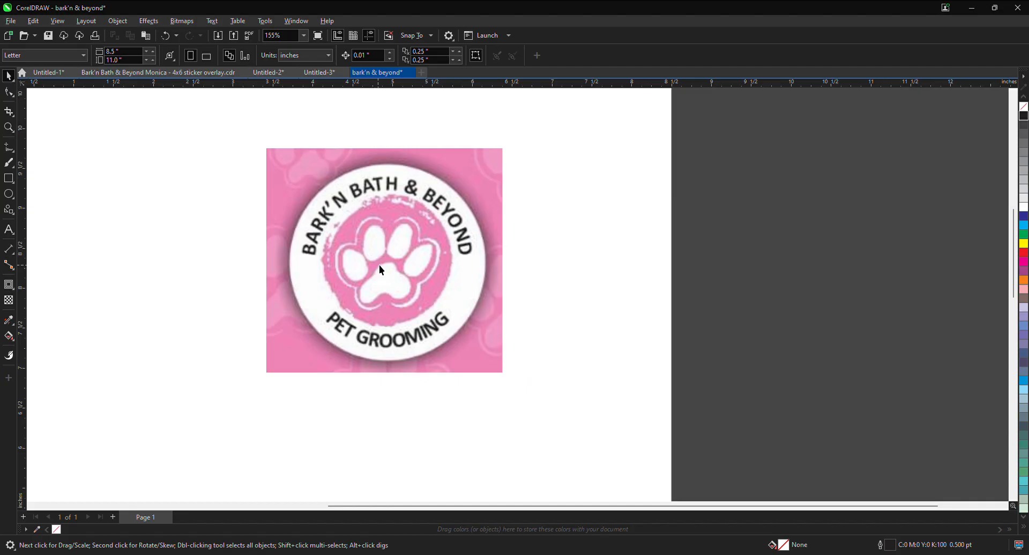
Step: Select the locked logo bitmap and unlock it
click(502, 244)
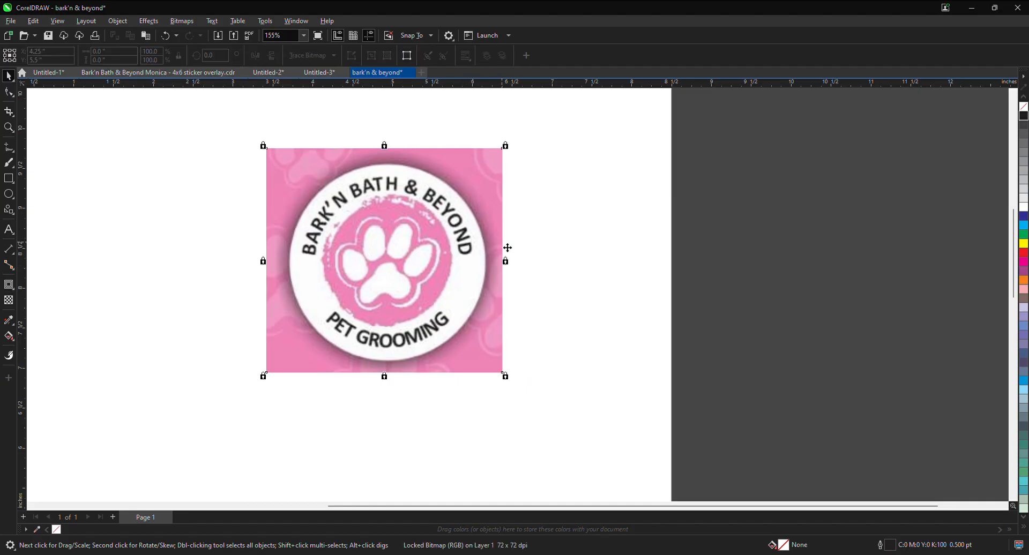
click(543, 246)
click(367, 250)
click(552, 237)
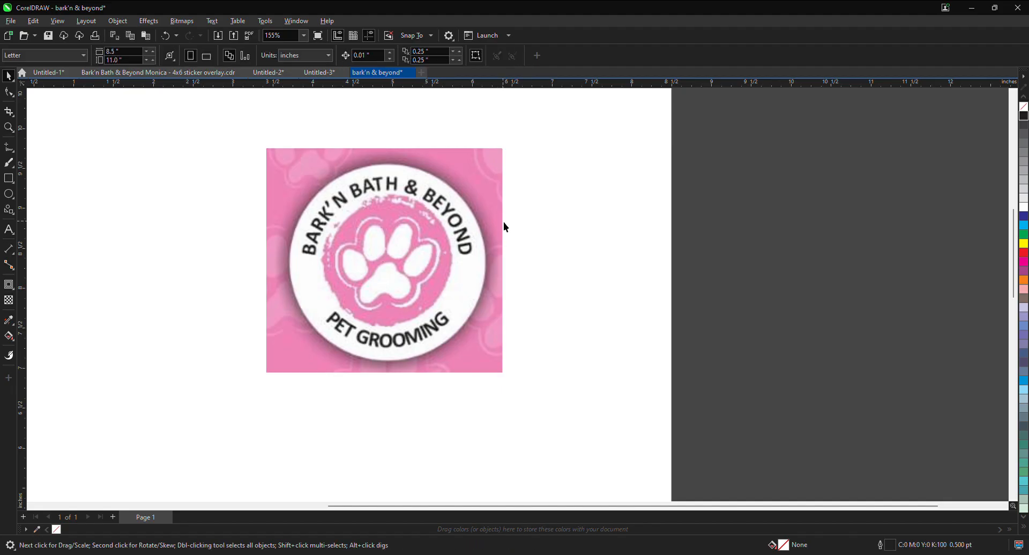
click(505, 227)
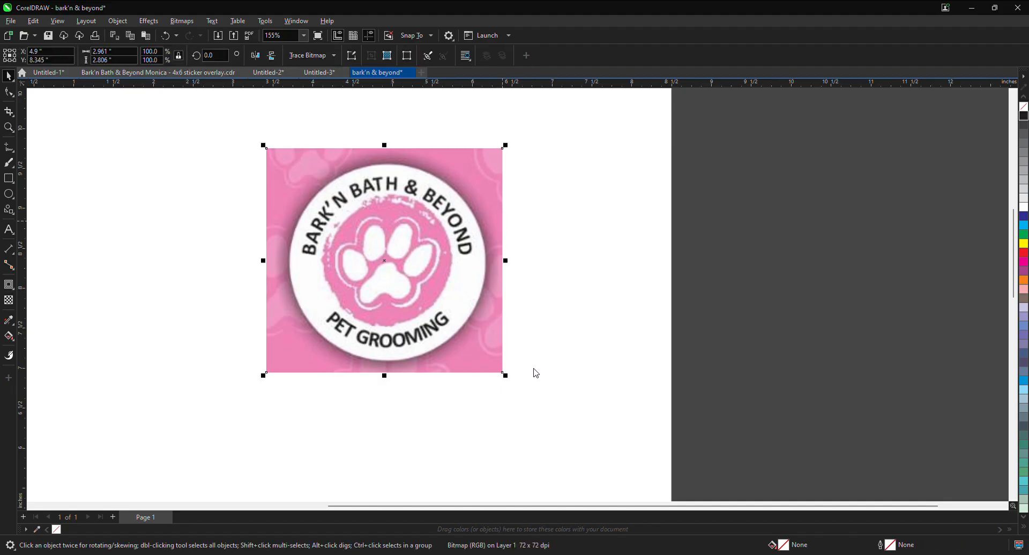
Step: Move the logo bitmap to about X 4.618, Y 8.352 inches and undo its trace into vector objects
click(547, 208)
drag(480, 218, 394, 230)
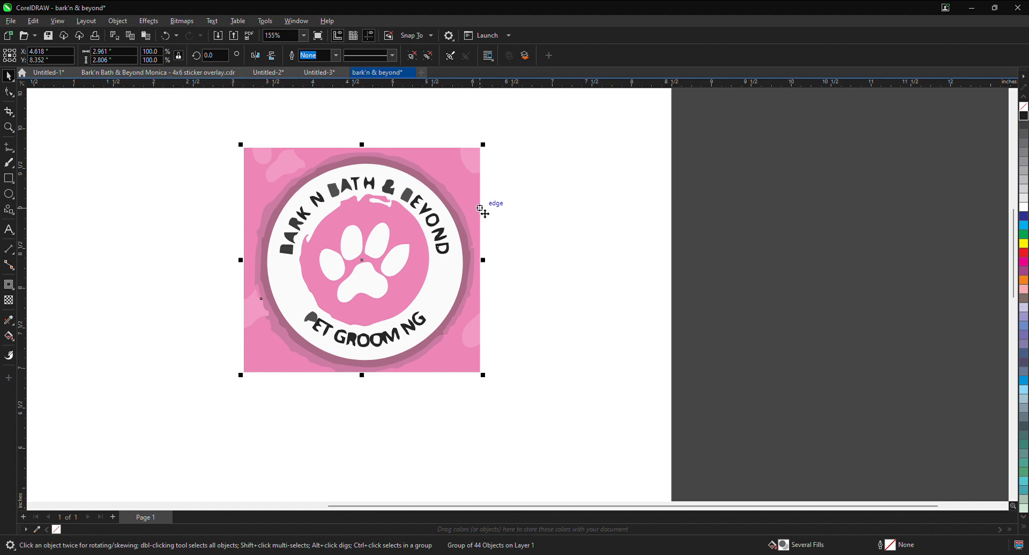
key(ctrl+z)
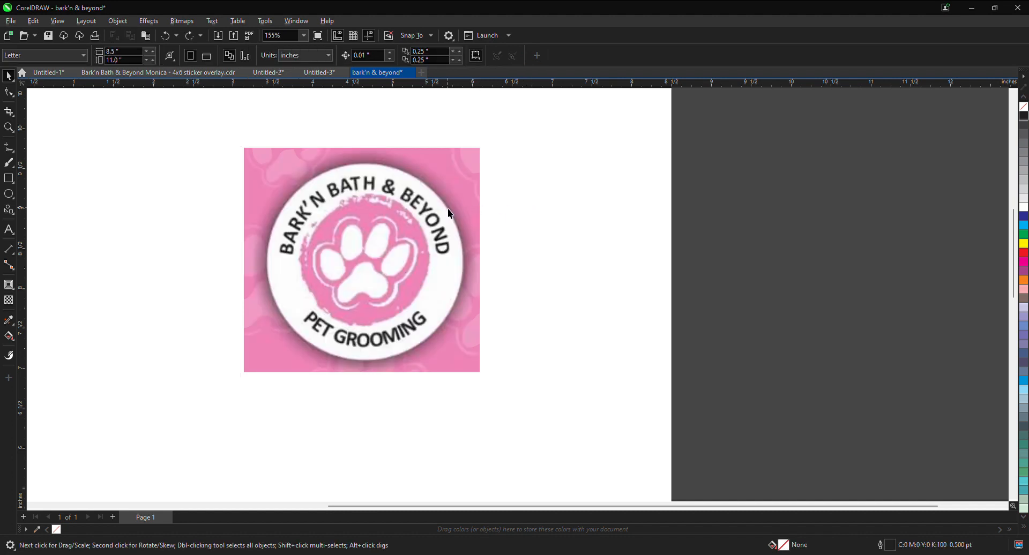
click(448, 210)
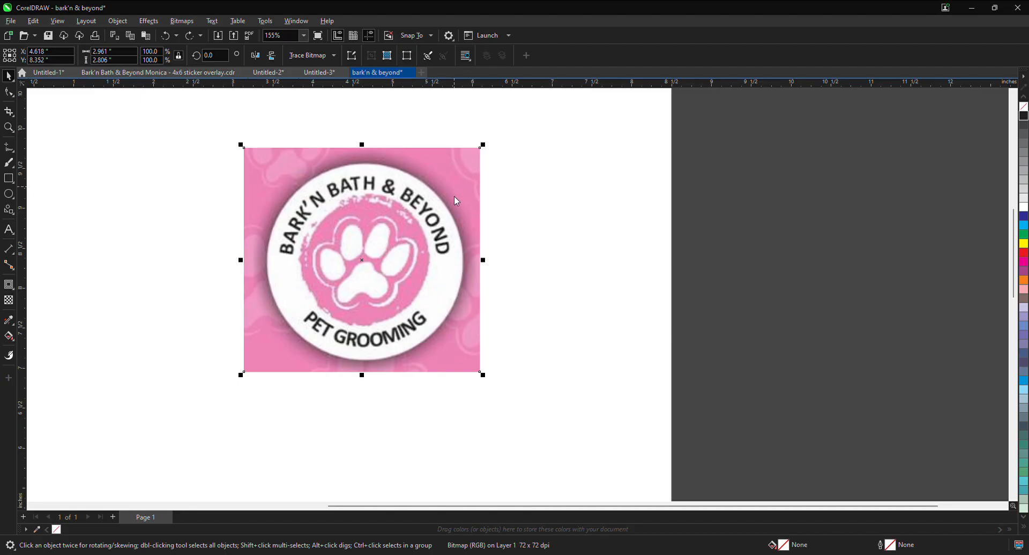
click(522, 248)
Step: Draw a rectangle about 0.22 by 0.28 inches over the paw's upper-left toe and another about 0.25 by 0.35 inches left of the paw
scroll(360, 258, up, 5)
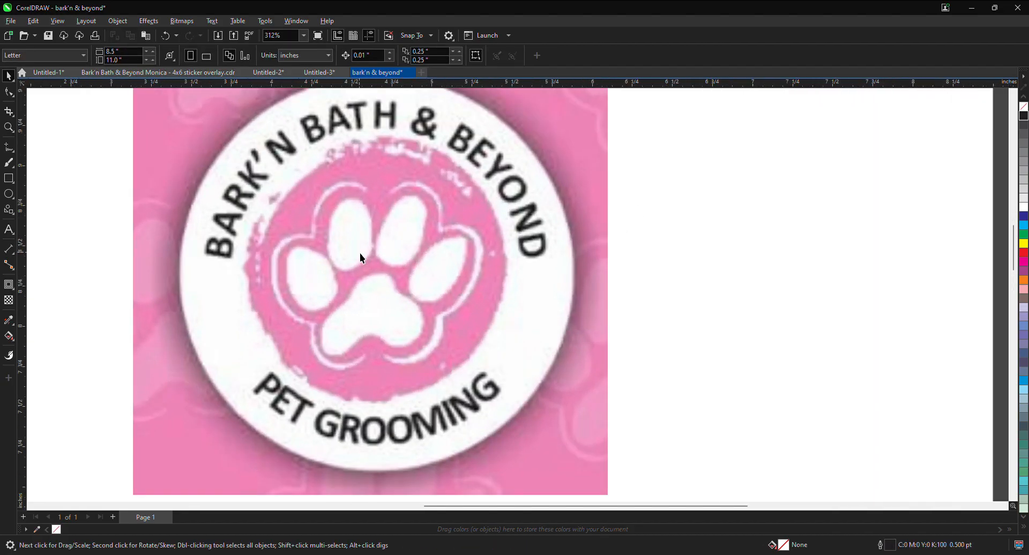
click(11, 181)
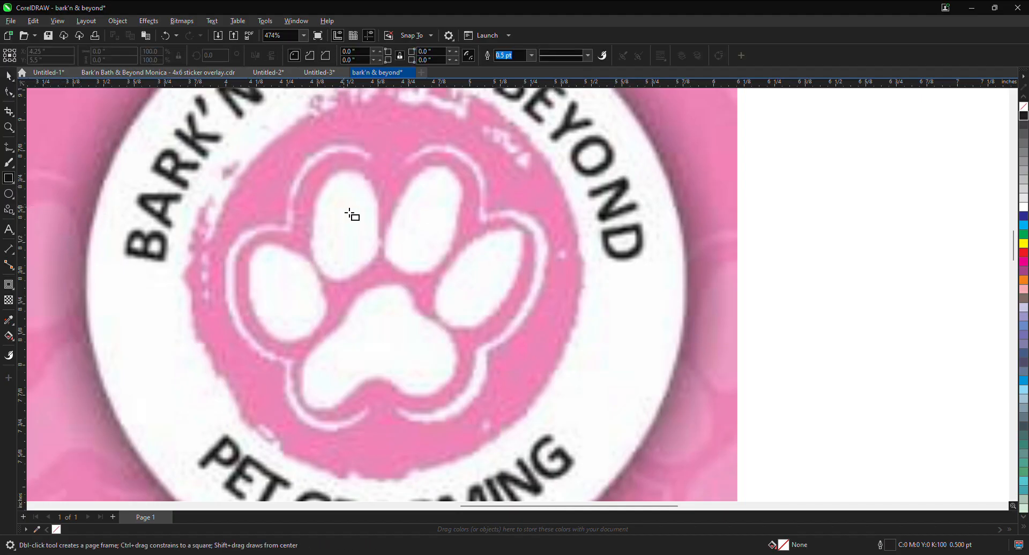
drag(322, 187, 383, 260)
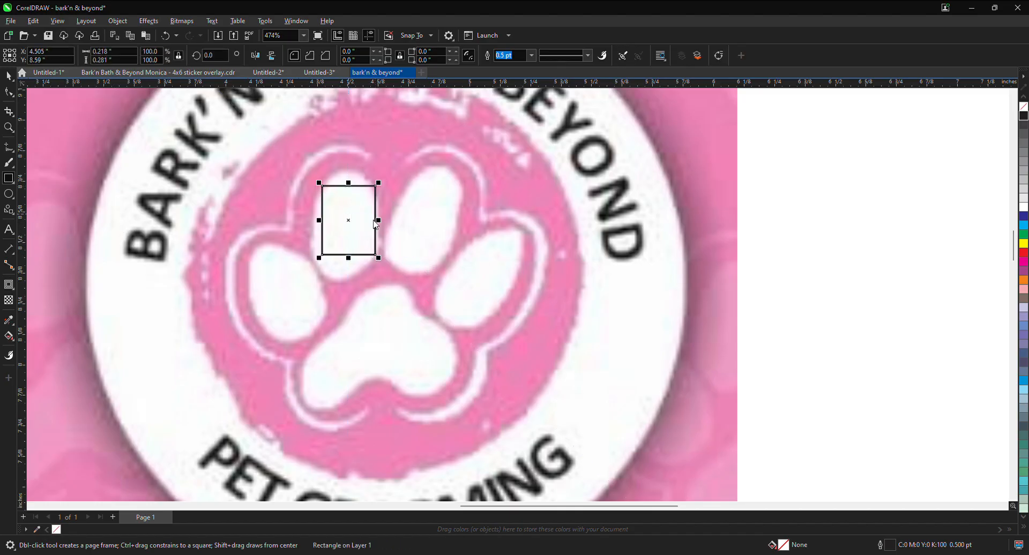
drag(174, 215, 237, 301)
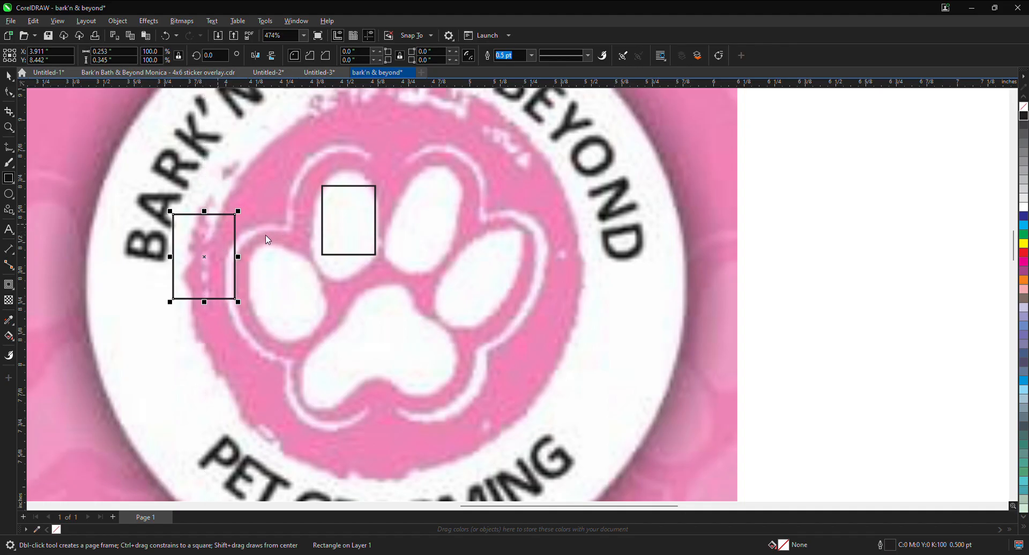
Step: Convert the rectangle on the toe to curves and compare its nodes with the unconverted rectangle using the Shape tool
click(370, 217)
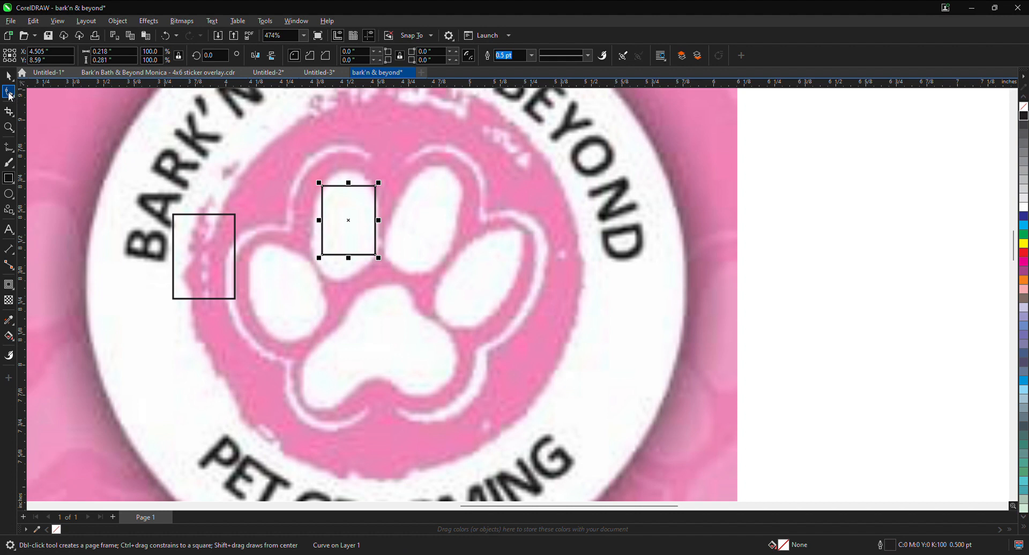
click(9, 94)
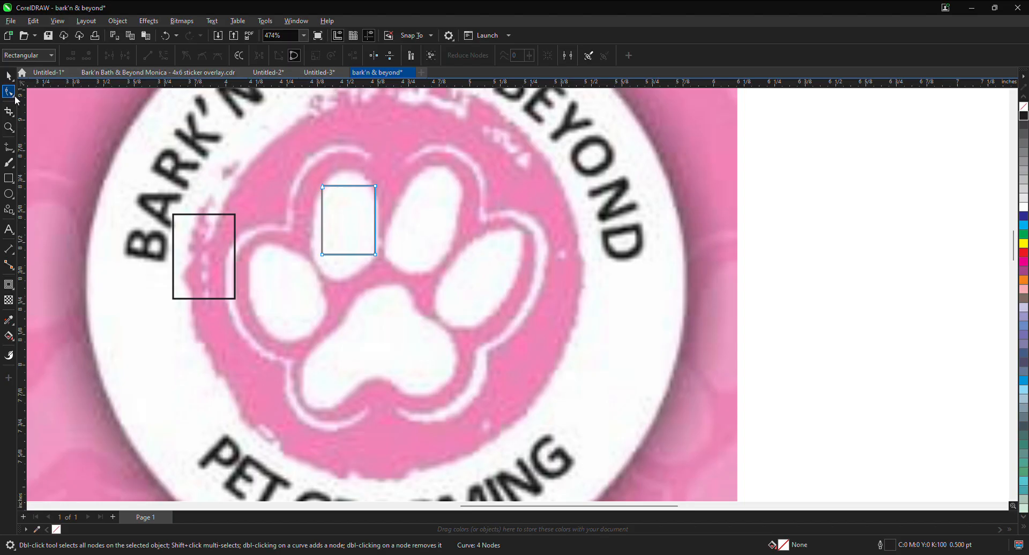
click(247, 264)
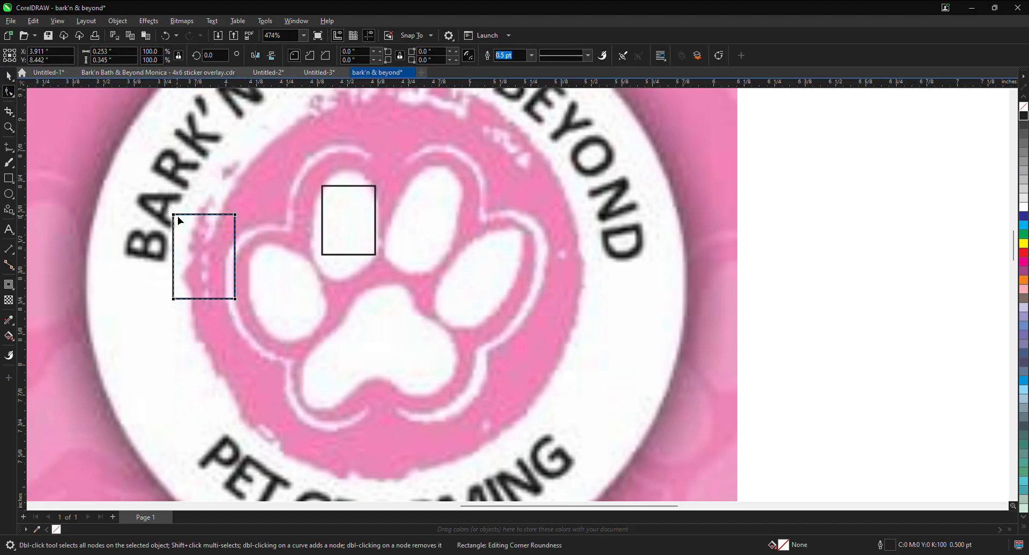
click(377, 243)
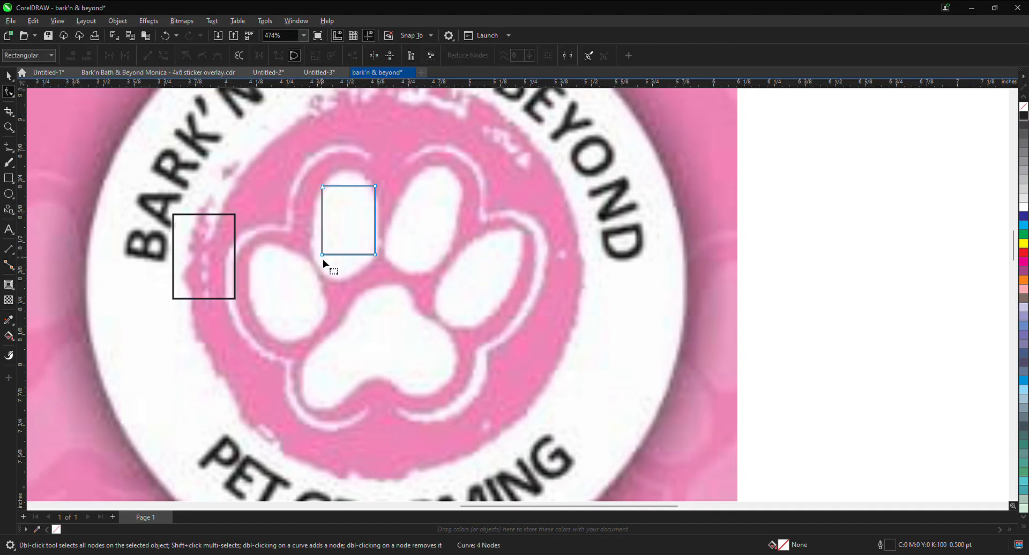
Step: Try pulling the toe shape's two lower corner nodes outward, and undo both node moves
scroll(327, 260, up, 3)
drag(322, 254, 263, 265)
drag(401, 253, 521, 322)
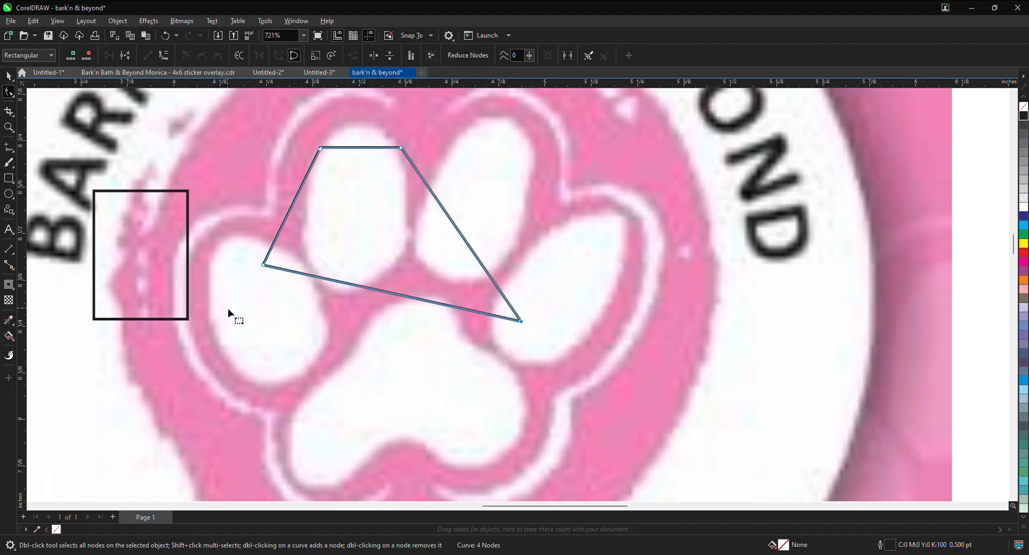
key(ctrl+z)
key(ctrl+z)
Step: Fit the toe shape's corners to the paw print by moving its lower-left node outward and its upper-right node slightly inward
click(189, 318)
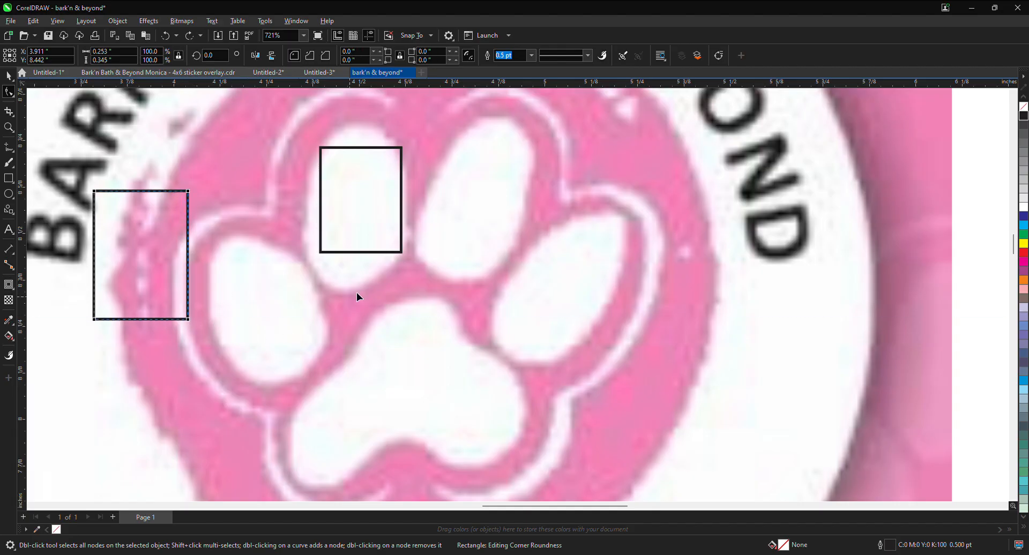
click(321, 253)
key(ctrl+q)
drag(320, 252, 309, 263)
mouse_move(401, 148)
mouse_down()
mouse_move(391, 167)
mouse_move(396, 147)
mouse_up()
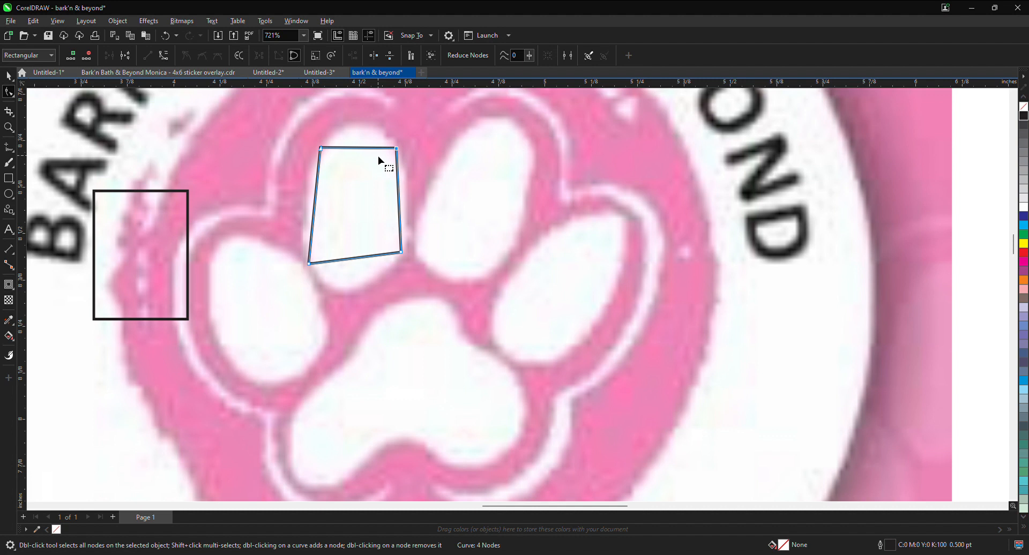
Step: Convert the toe shape's top and right sides to curves and bow them outward to the paw print's edge
click(361, 148)
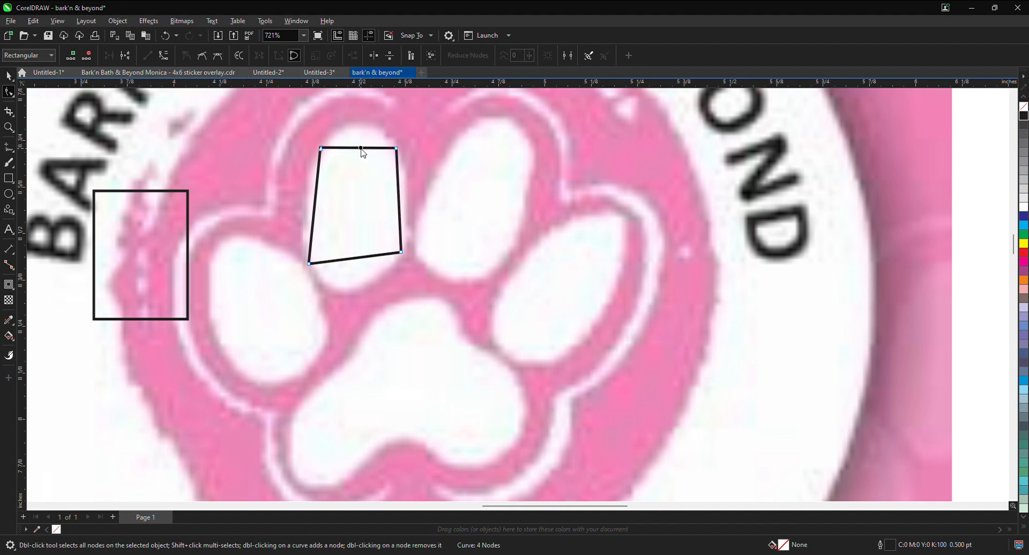
click(395, 228)
drag(359, 149, 360, 129)
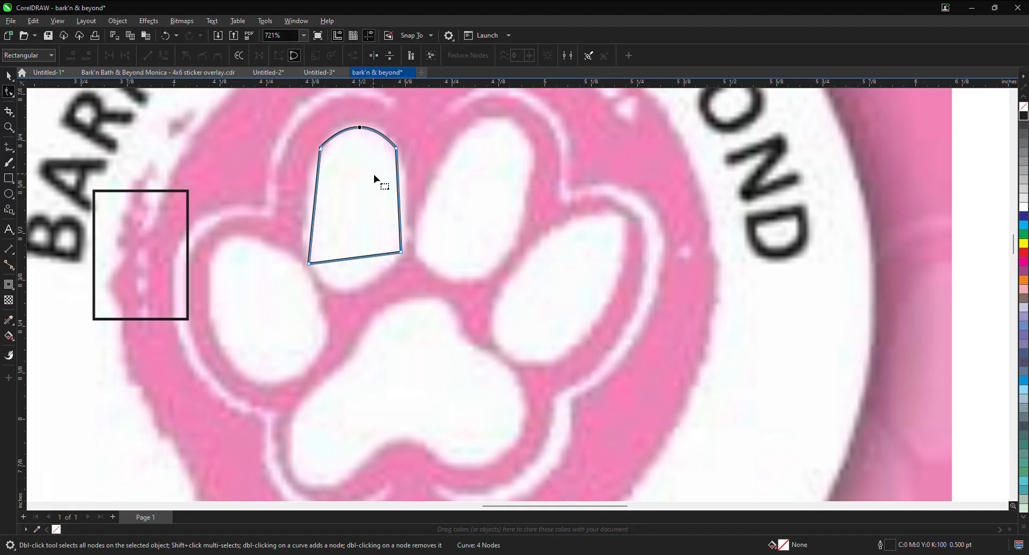
click(399, 193)
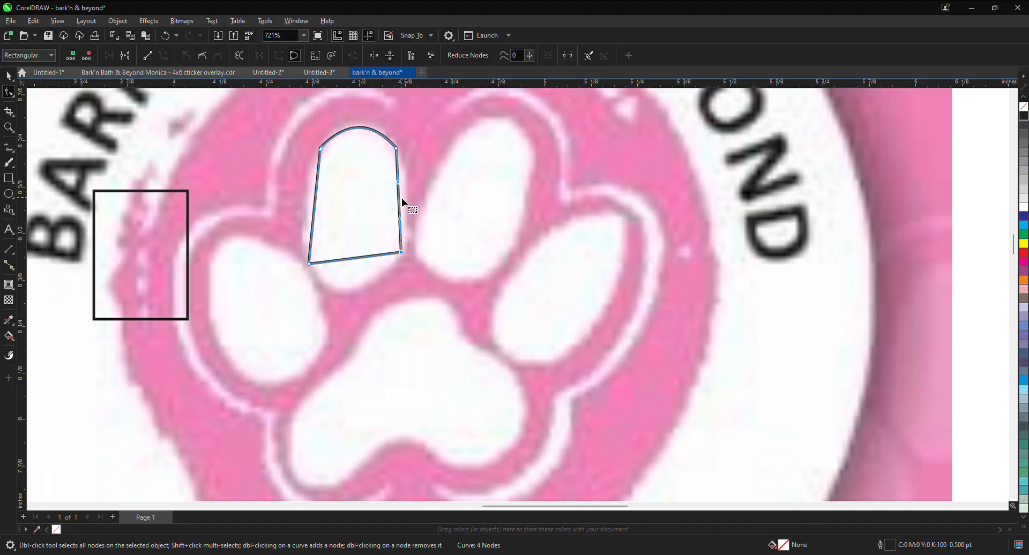
drag(400, 198, 407, 198)
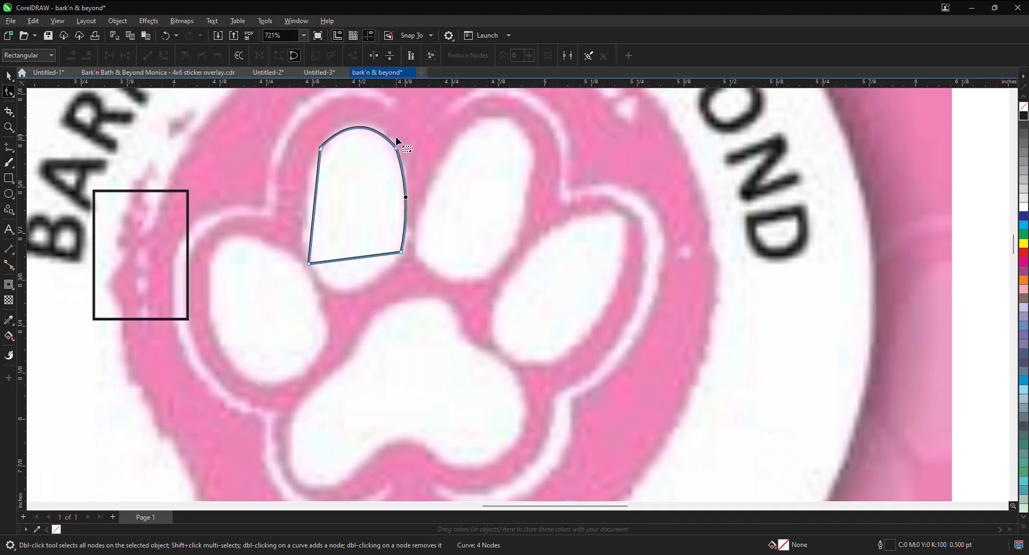
Step: Convert the toe shape's left and bottom sides to curves and bow them outward to match the paw print
click(317, 198)
click(359, 271)
drag(316, 204, 305, 202)
click(369, 257)
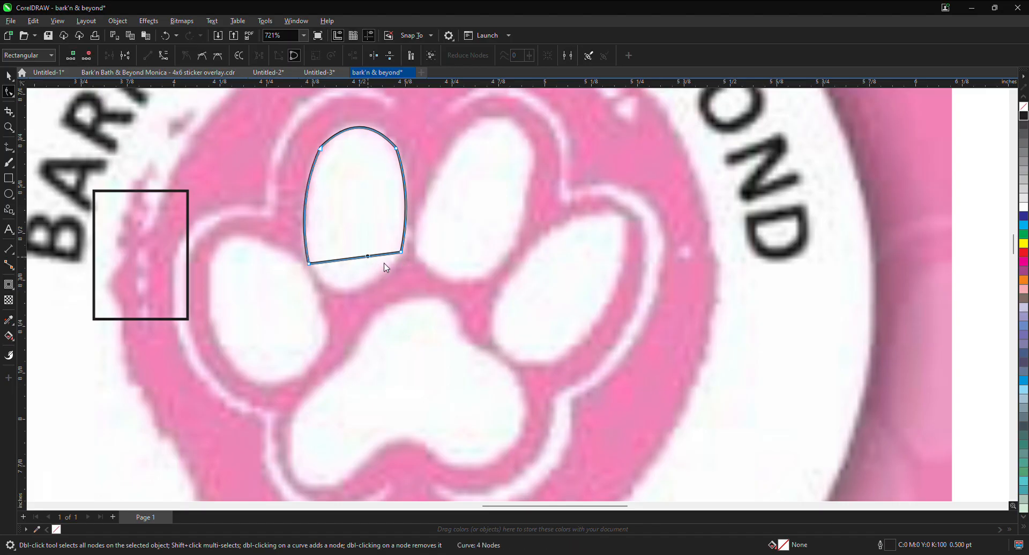
click(407, 331)
drag(355, 258, 353, 287)
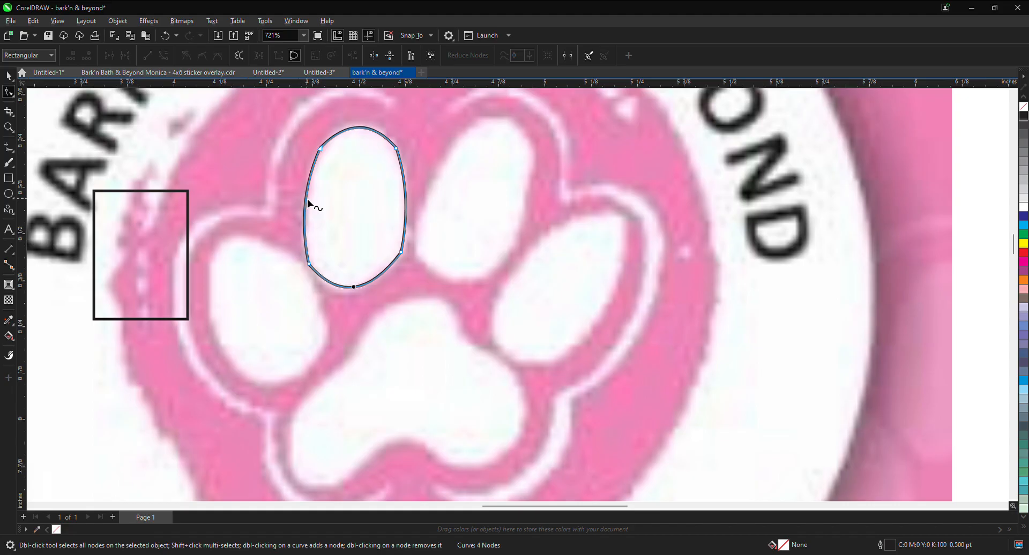
Step: Turn the toe shape's left side back into a straight line, convert it to a curve again and bow it outward
click(306, 199)
click(341, 262)
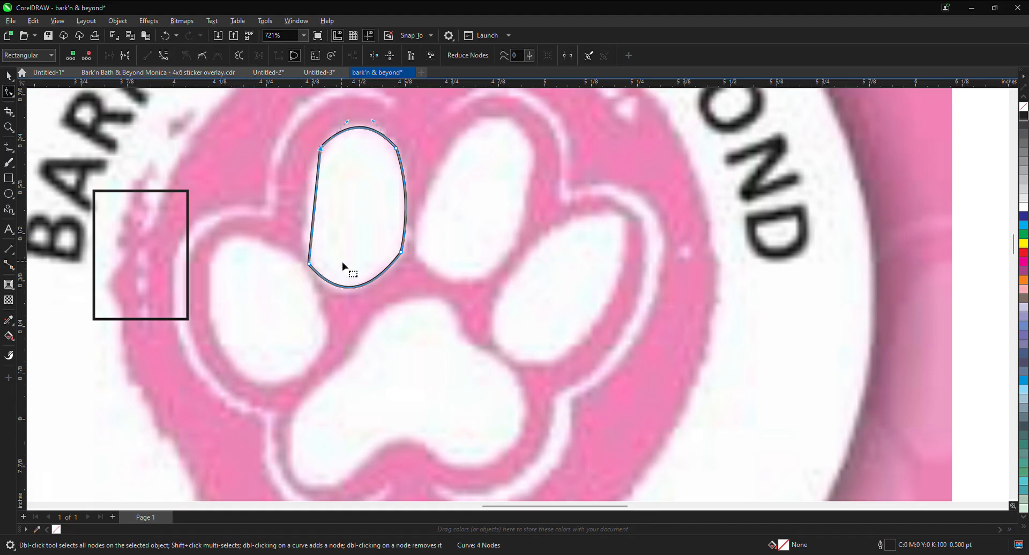
right_click(317, 197)
click(358, 267)
drag(317, 206, 305, 198)
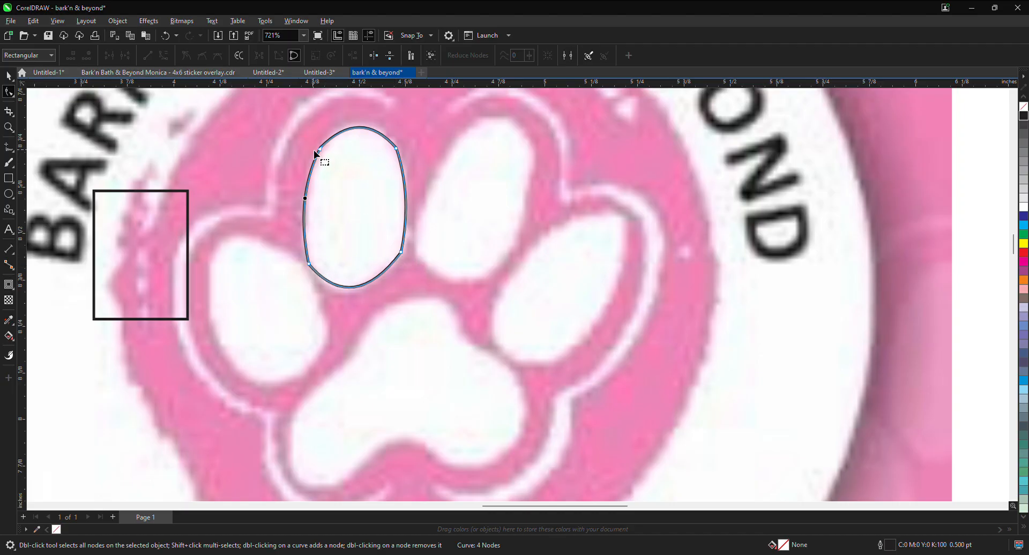
Step: Add nodes at the toe shape's bottom and top and along both sides near each of its four corners
double_click(353, 288)
double_click(360, 128)
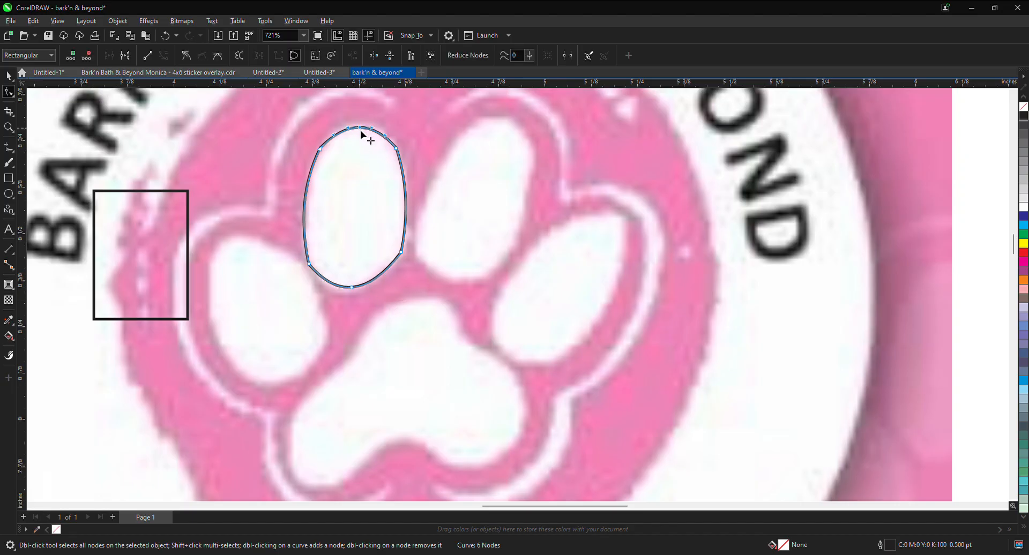
double_click(404, 170)
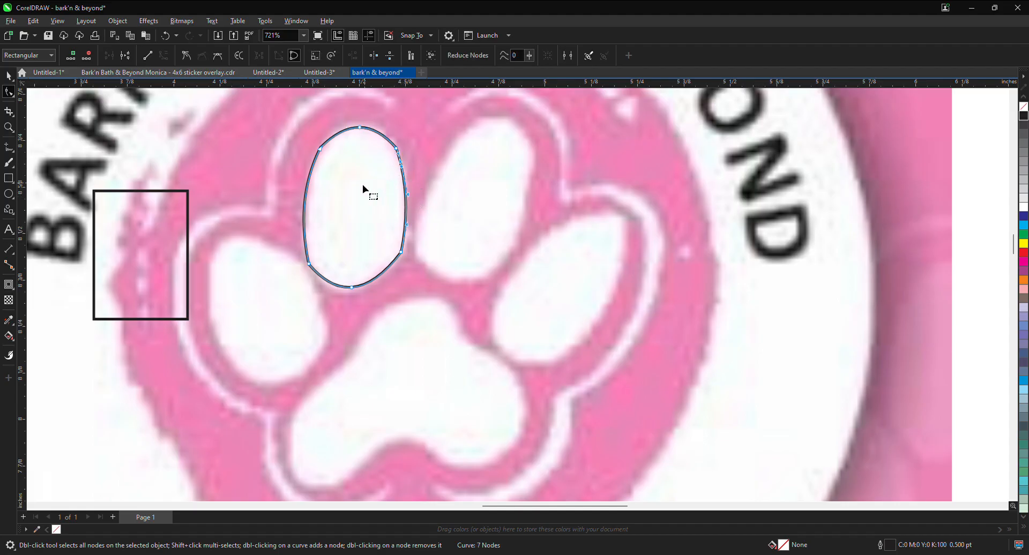
double_click(314, 166)
drag(398, 151, 453, 152)
key(ctrl+z)
double_click(404, 231)
double_click(305, 235)
Step: Delete the toe shape's original corner nodes, starting with the two lower ones
click(402, 252)
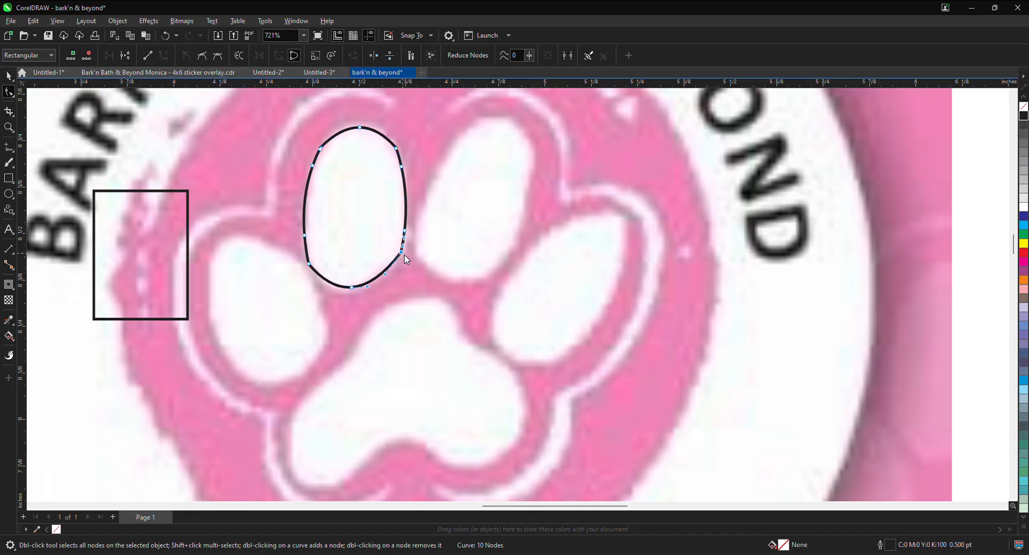
key(Delete)
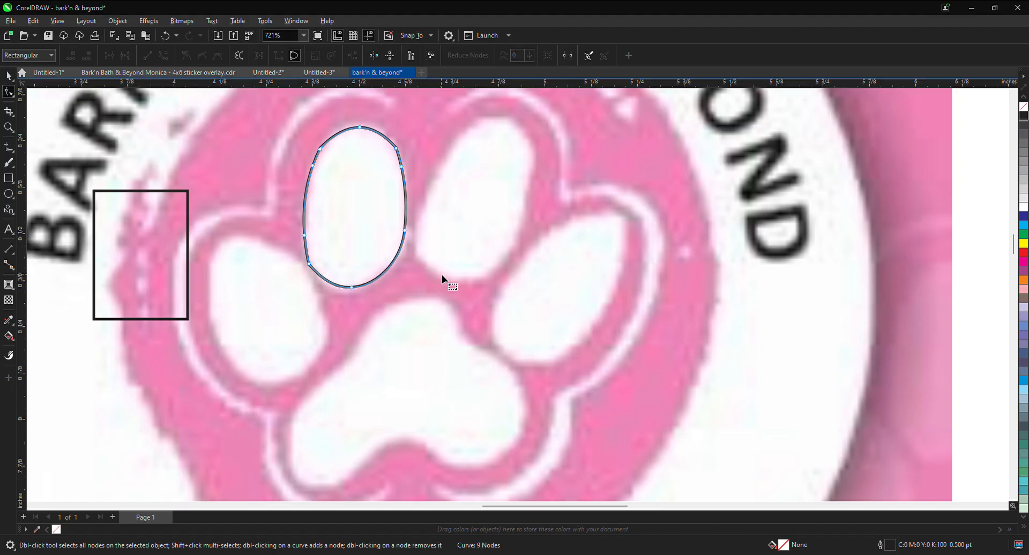
click(310, 265)
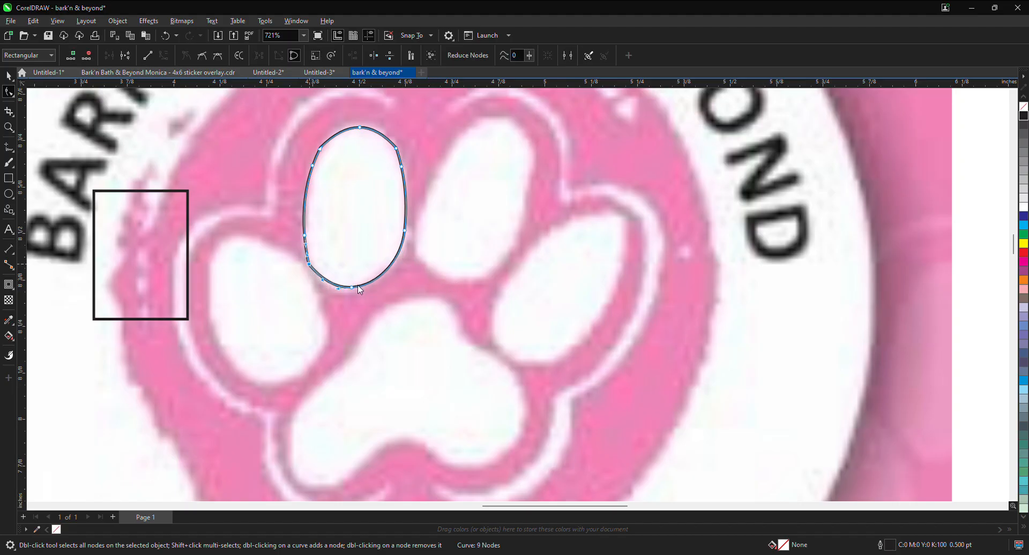
key(Delete)
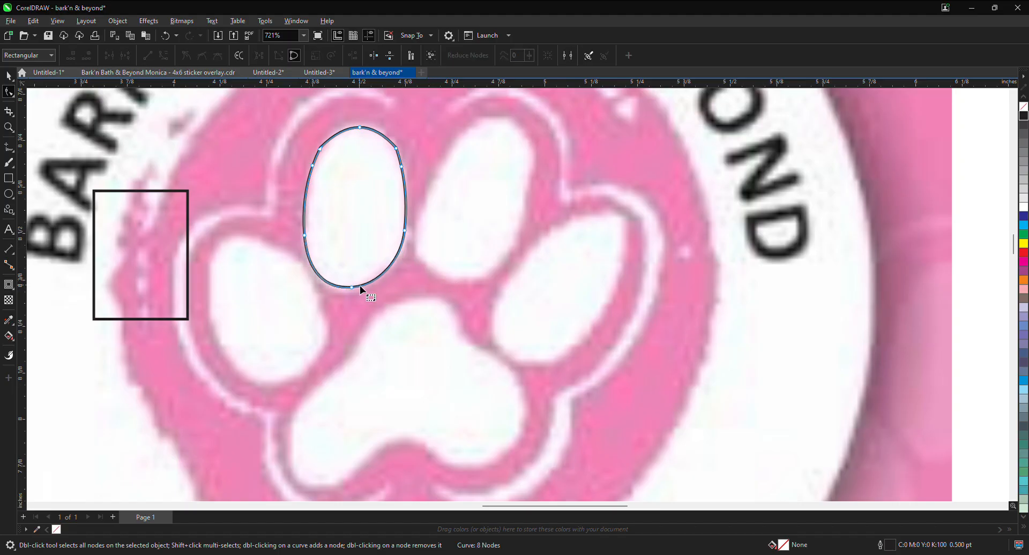
click(397, 149)
key(Delete)
key(Delete)
Step: Undo the corner-node deletions and remove the added nodes from the toe shape
key(ctrl+z)
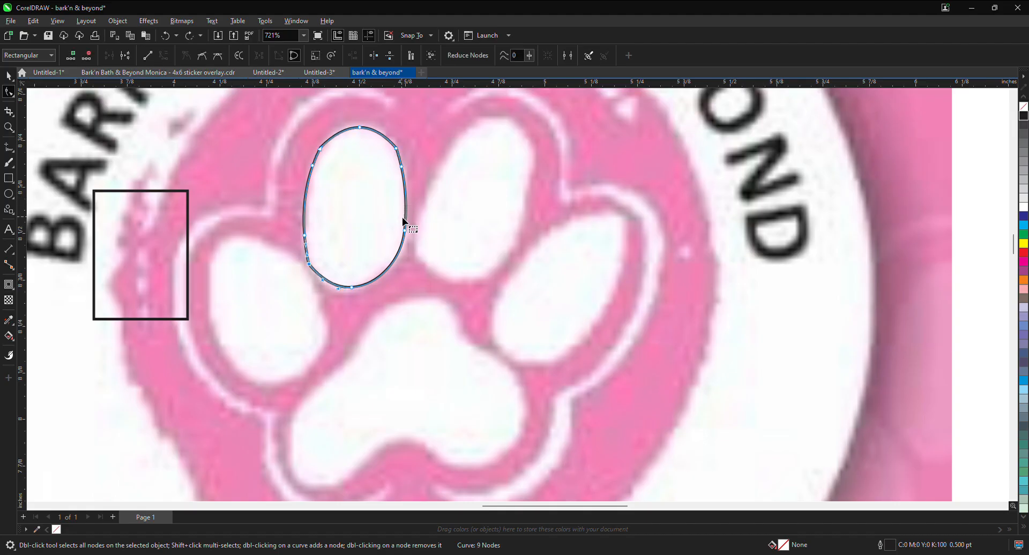
key(Delete)
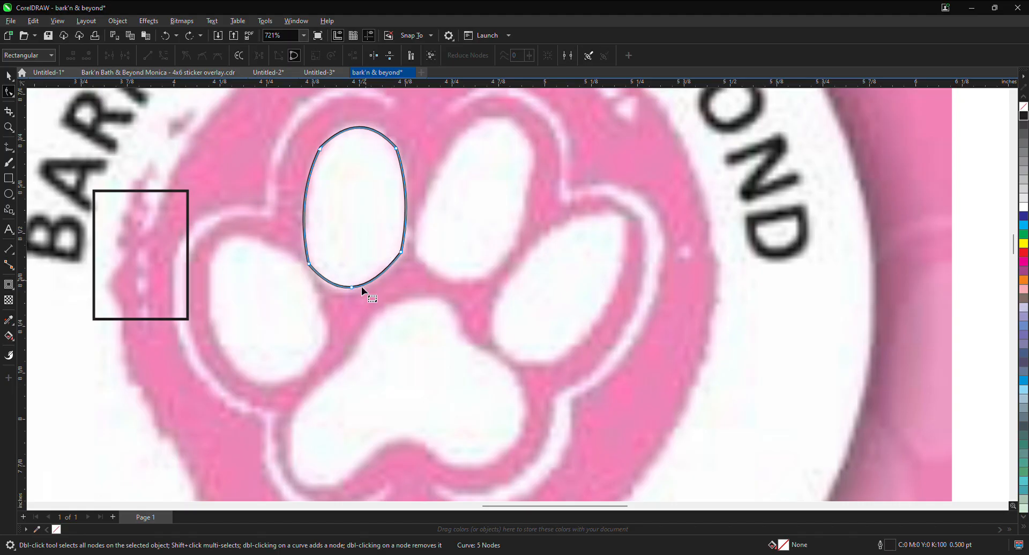
key(Delete)
Step: Try deleting the toe shape's two lower corner nodes and its upper-right node, undoing the deletions
double_click(402, 253)
double_click(308, 264)
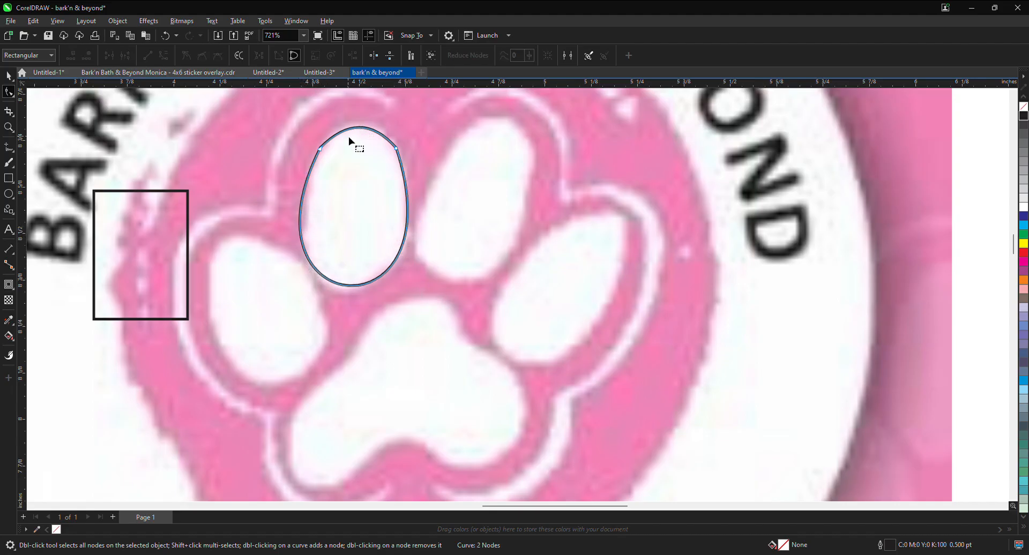
key(ctrl+z)
key(ctrl+z)
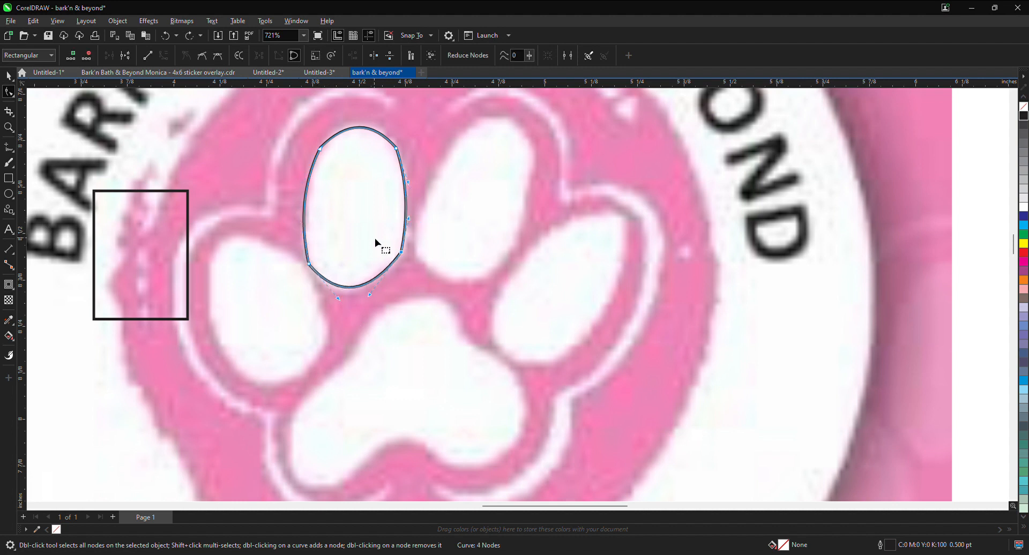
double_click(397, 150)
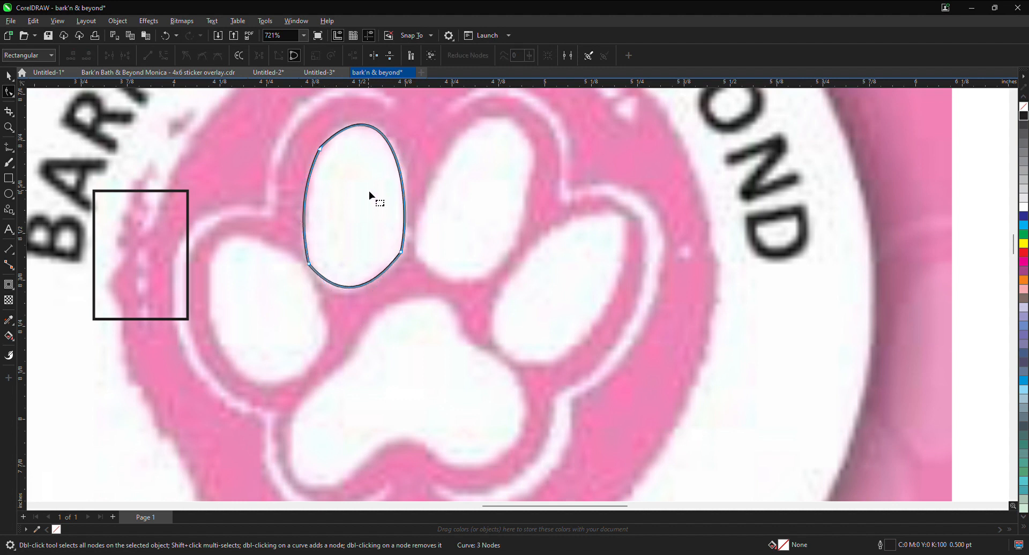
key(ctrl+z)
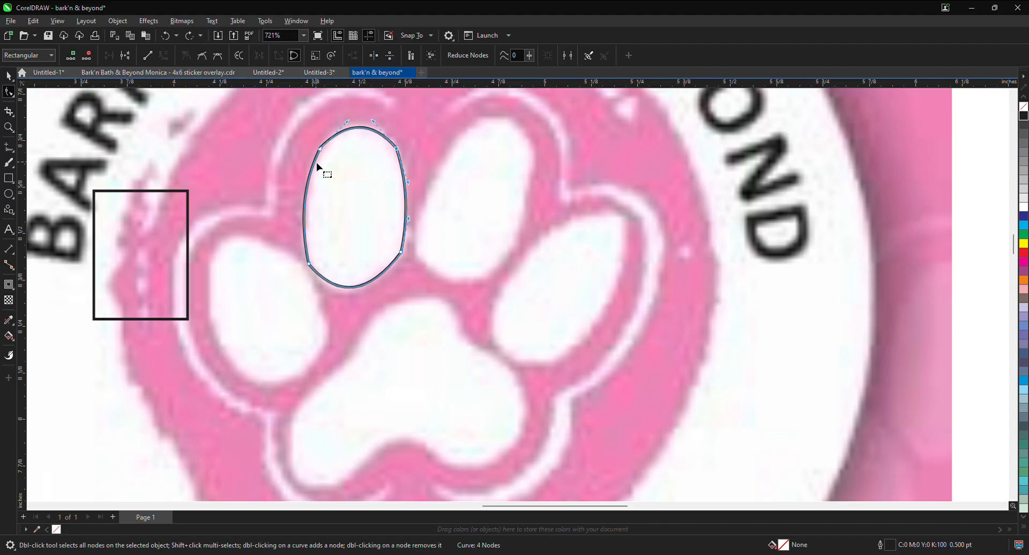
Step: Add nodes at the toe shape's top, upper-left side and upper-right side, and delete both upper corner nodes
double_click(359, 130)
click(305, 197)
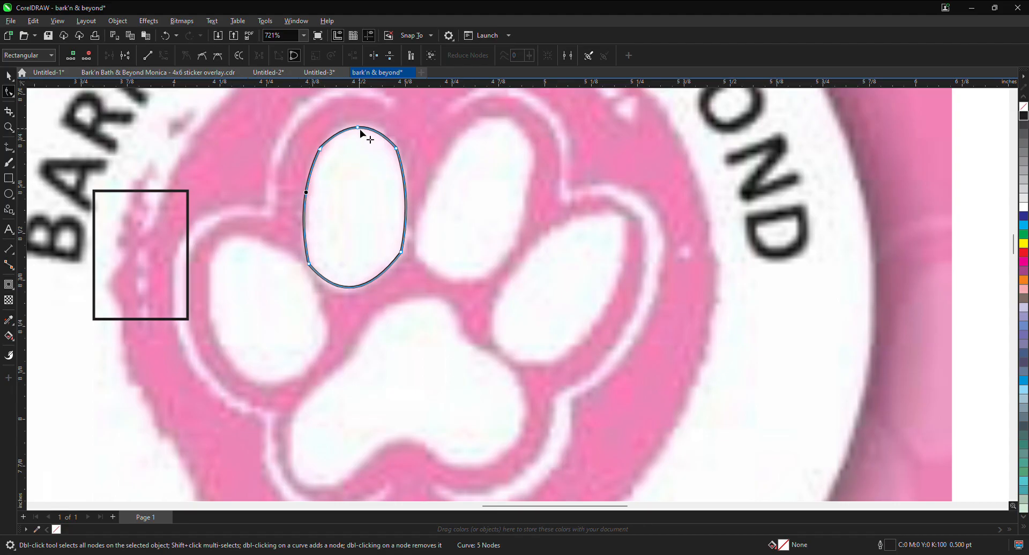
double_click(306, 194)
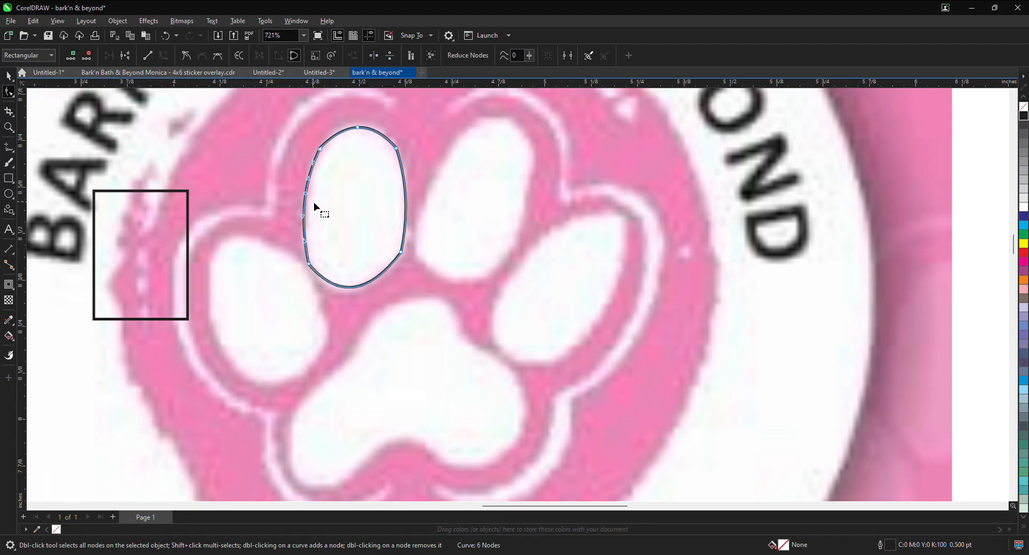
click(322, 153)
double_click(320, 149)
double_click(403, 179)
double_click(396, 149)
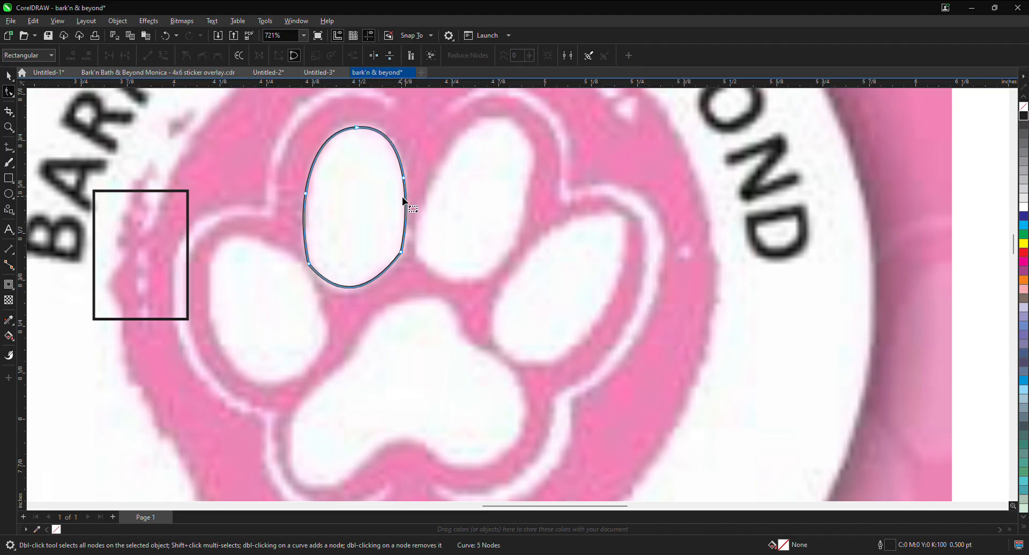
Step: Add nodes at the toe shape's lower-right side and bottom, and delete both lower corner nodes
double_click(406, 224)
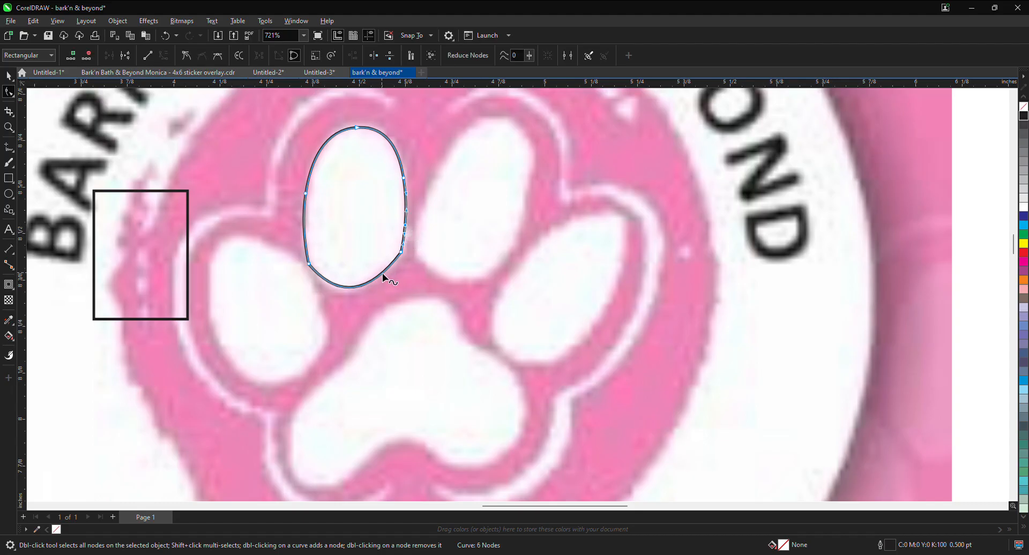
double_click(352, 288)
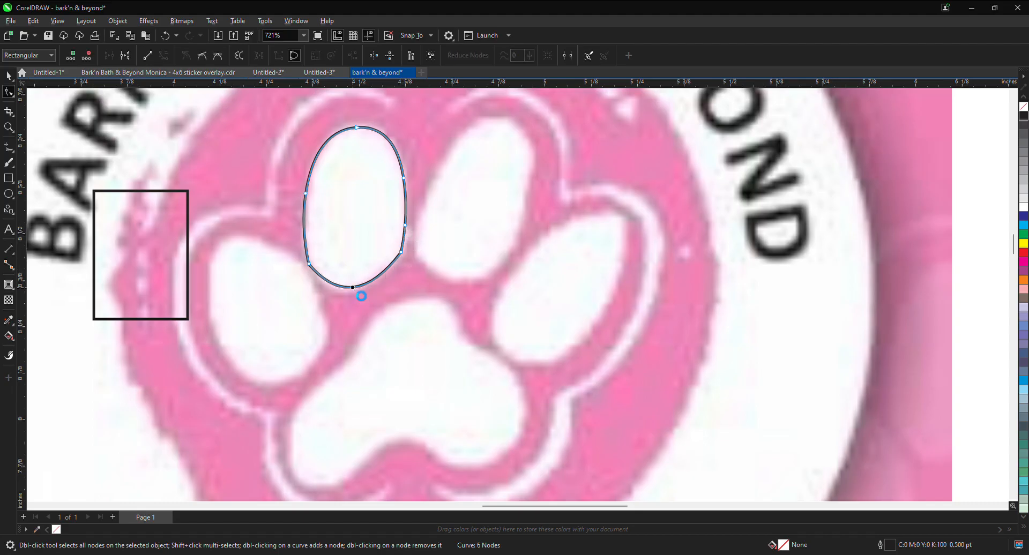
double_click(402, 250)
double_click(309, 265)
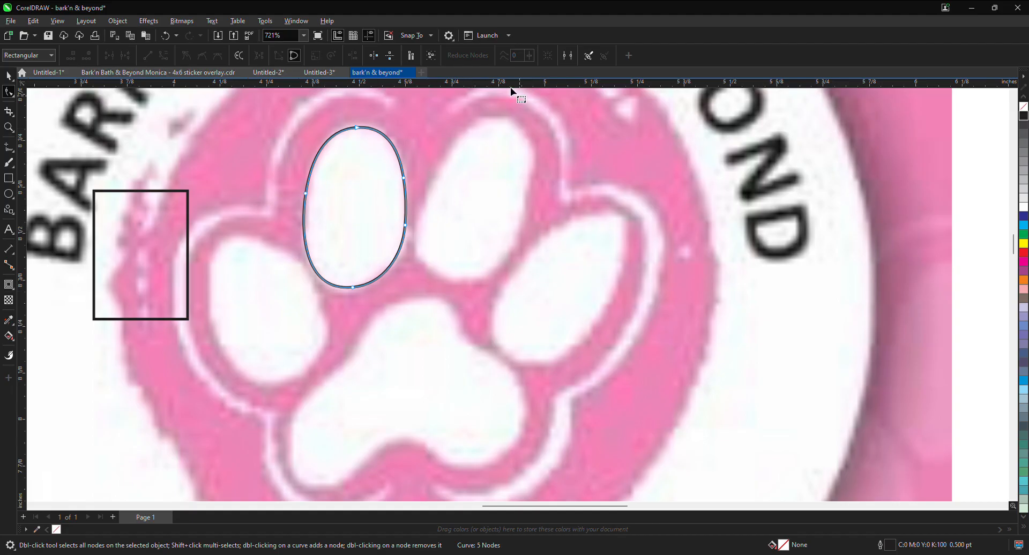
Step: Delete the leftover rectangle left of the paw and save the drawing as bark'n & beyond vector.cdr
scroll(427, 238, down, 5)
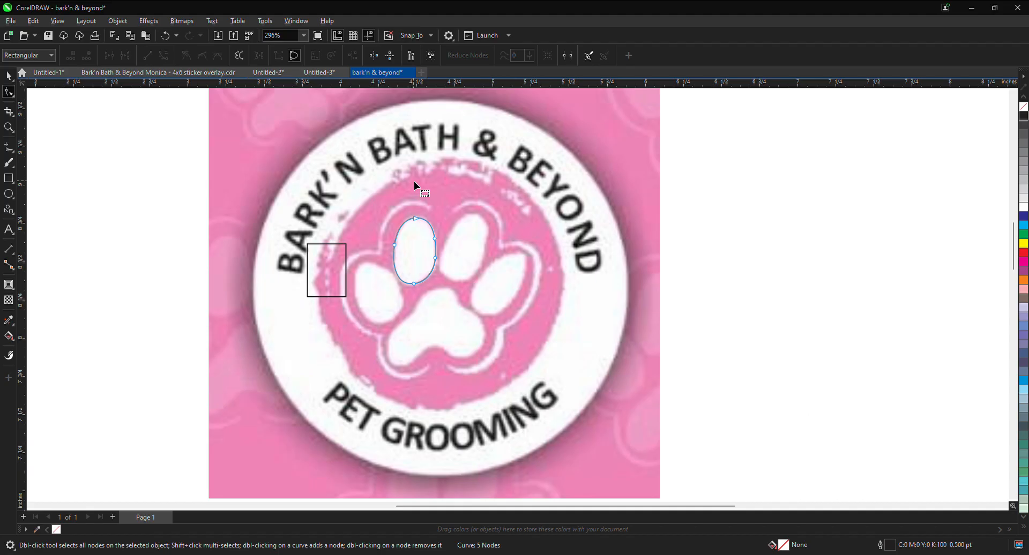
click(342, 264)
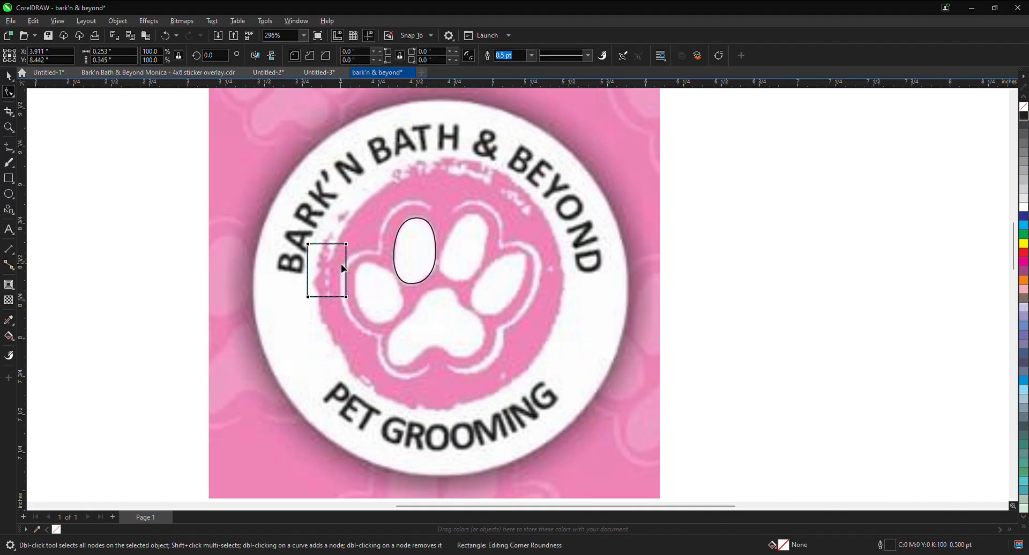
click(9, 76)
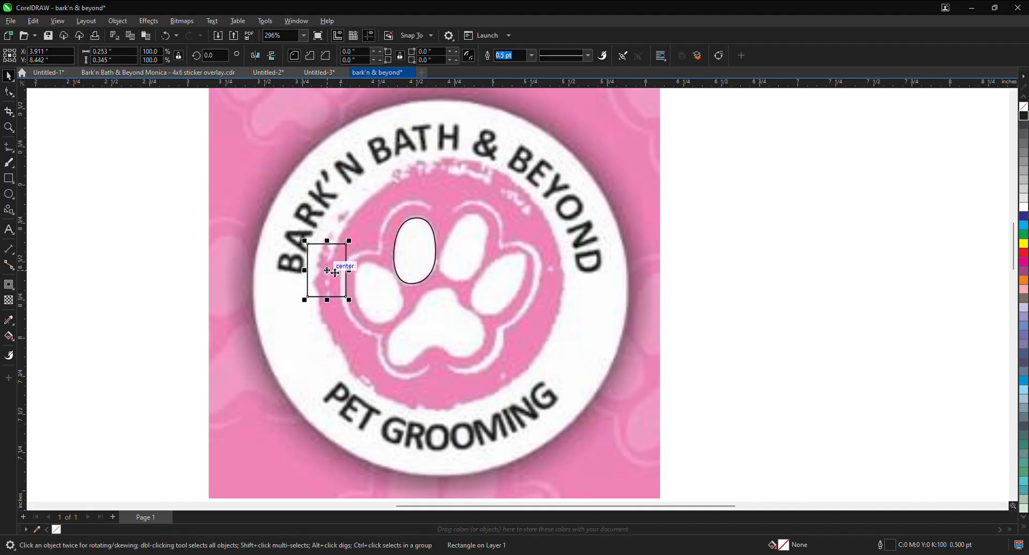
key(Delete)
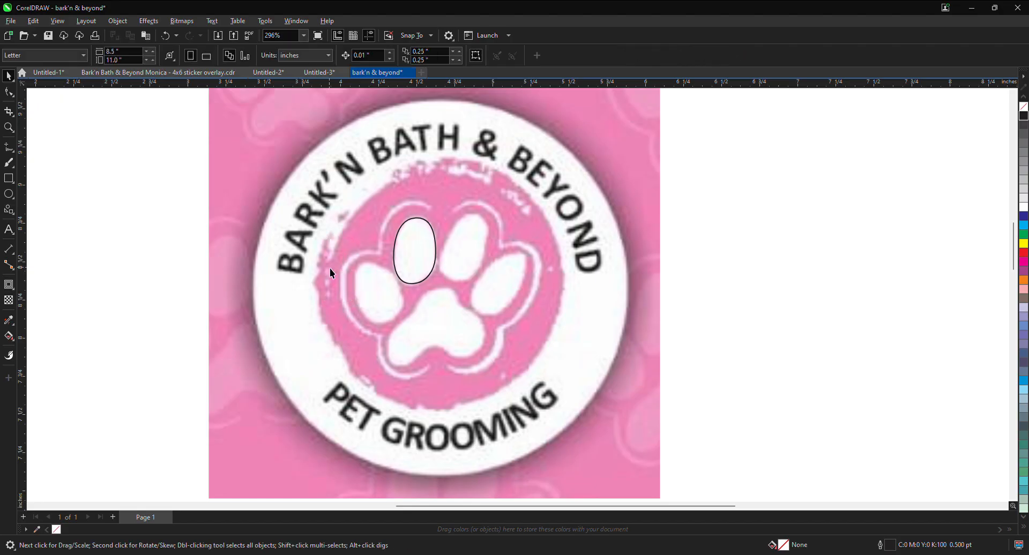
click(50, 35)
Step: Unlock the logo bitmap on the page
scroll(526, 220, down, 5)
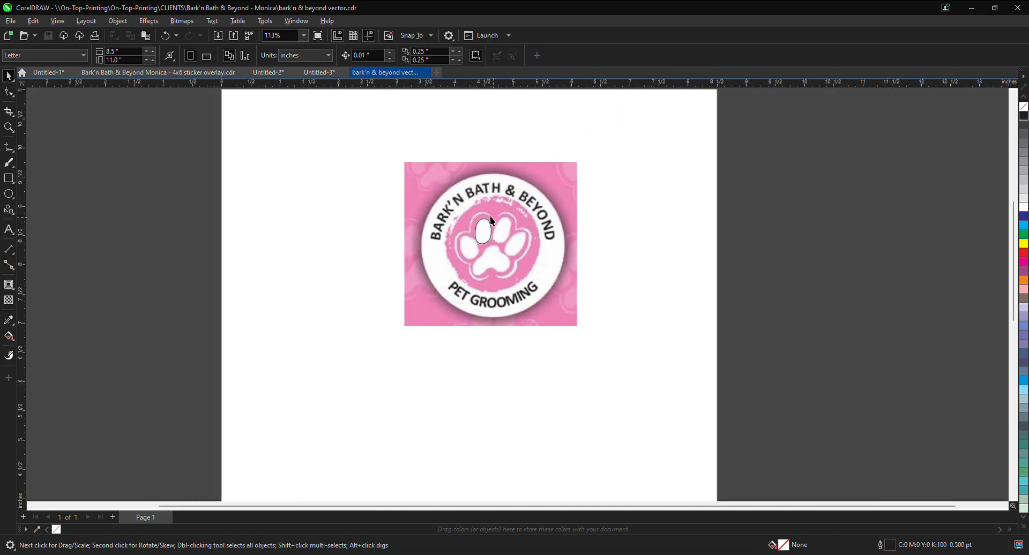
scroll(431, 211, up, 4)
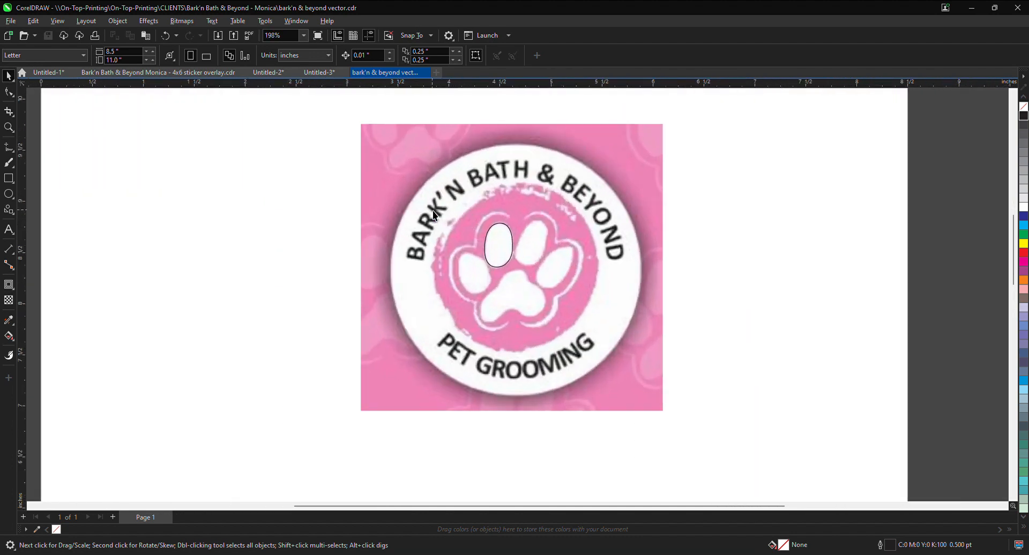
click(367, 219)
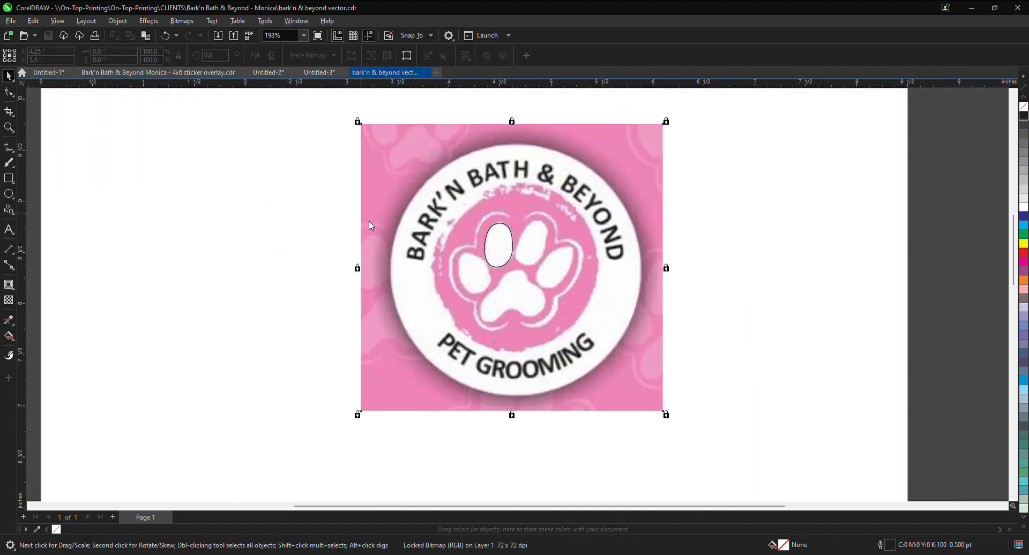
click(406, 241)
Step: Select the bitmap together with the toe shape, try moving the artwork toward the page's left side, and undo the move
scroll(604, 326, down, 3)
drag(640, 413, 438, 213)
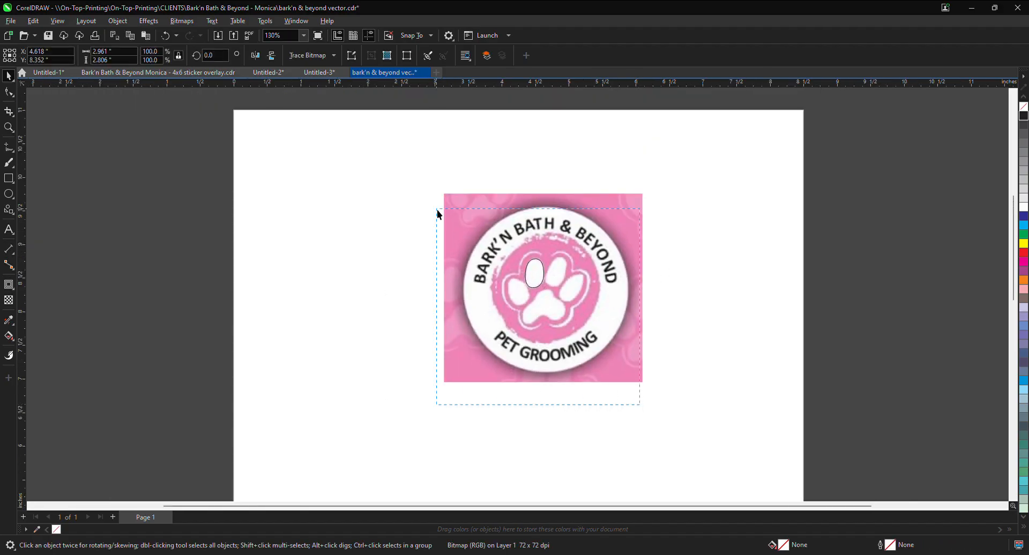
drag(696, 416, 370, 172)
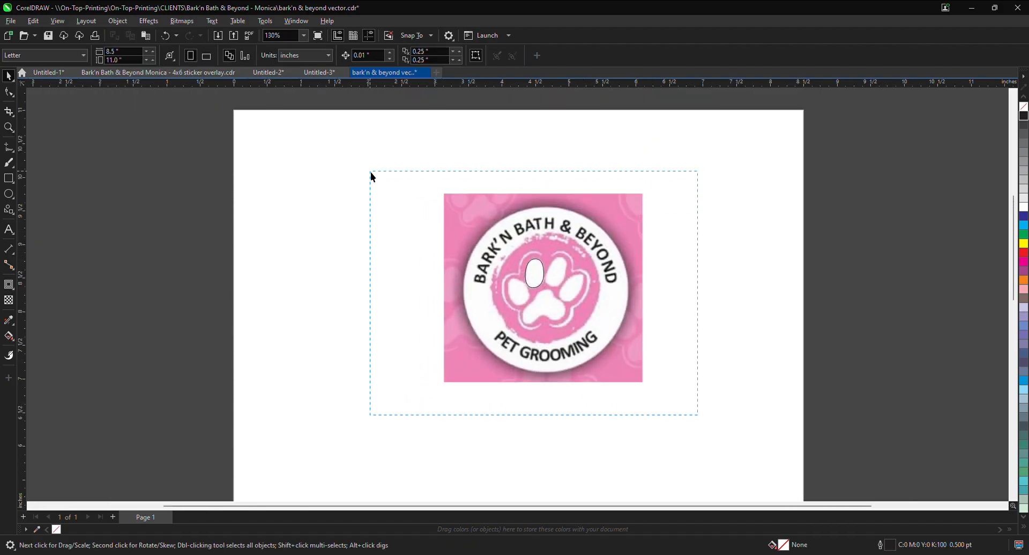
click(785, 295)
drag(606, 214, 448, 192)
key(ctrl+z)
Step: Place the bitmap with its toe shape on the page's left half and a plain bitmap copy beside it, and save the drawing
drag(730, 138, 295, 448)
drag(601, 248, 652, 200)
key(Escape)
click(478, 411)
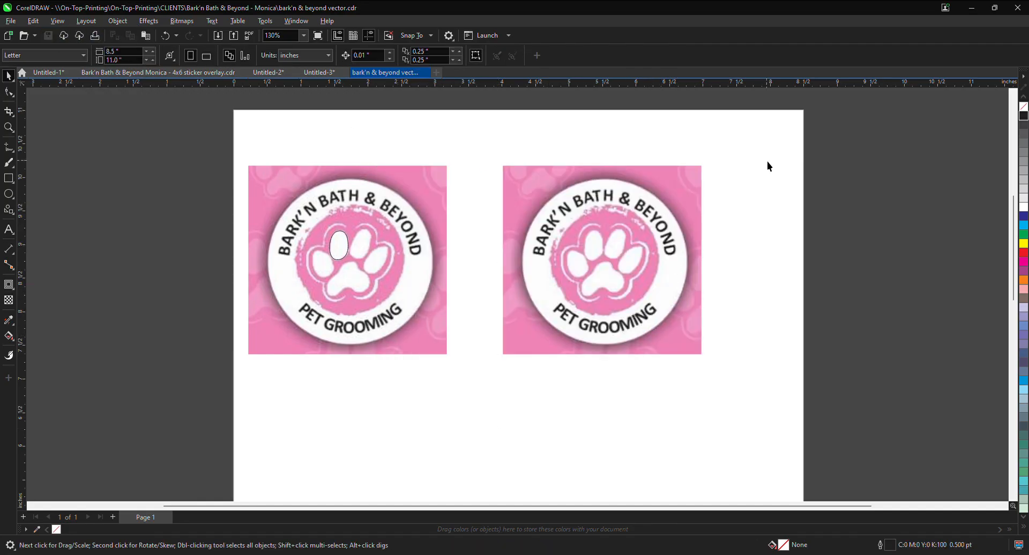